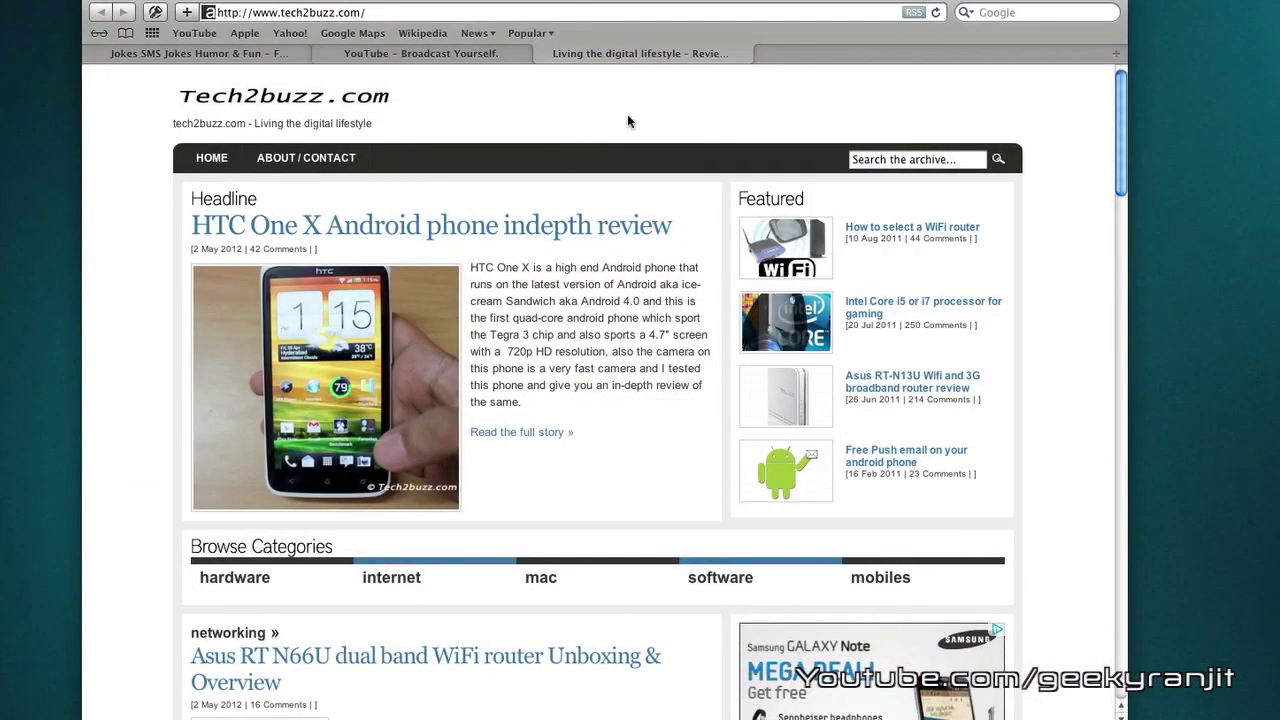
Open the DiskStation at 192.168.1.110:5000, sign in as admin with the account password, and dismiss the offer to save the login
{"action": "key", "text": "super+l"}
{"action": "type", "text": "192.168.1.110:5000/"}
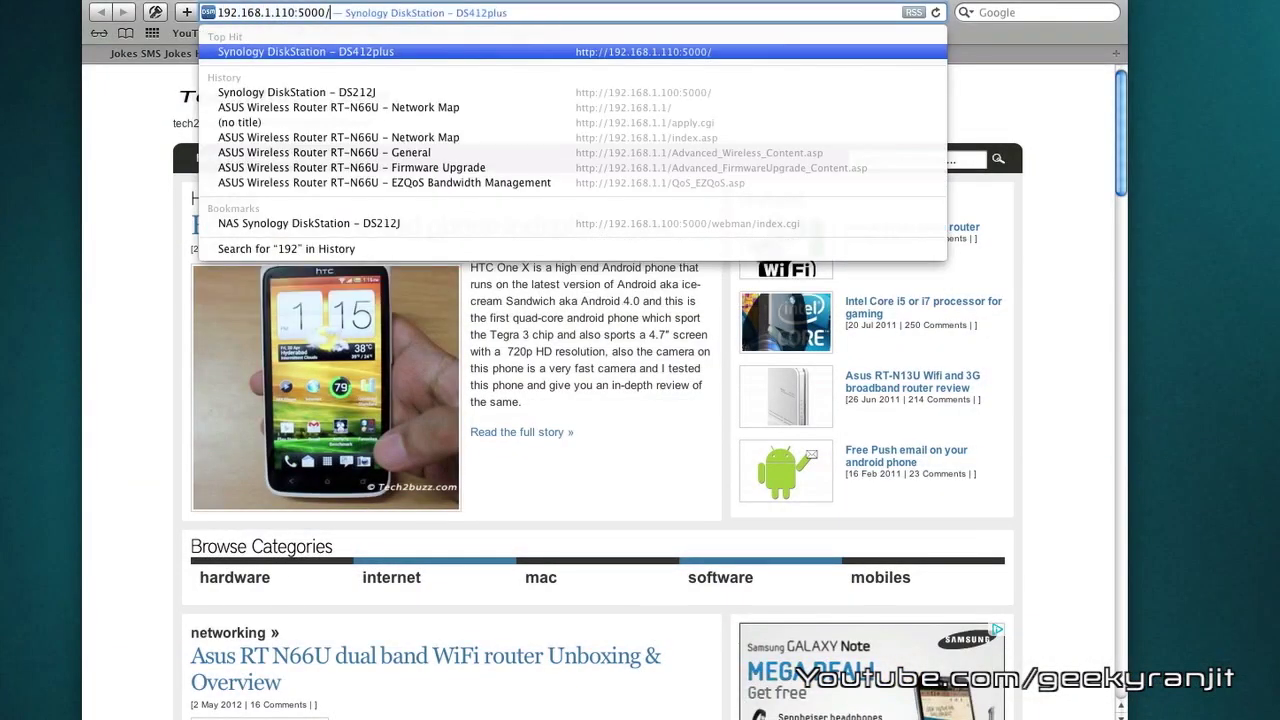
{"action": "key", "text": "Return"}
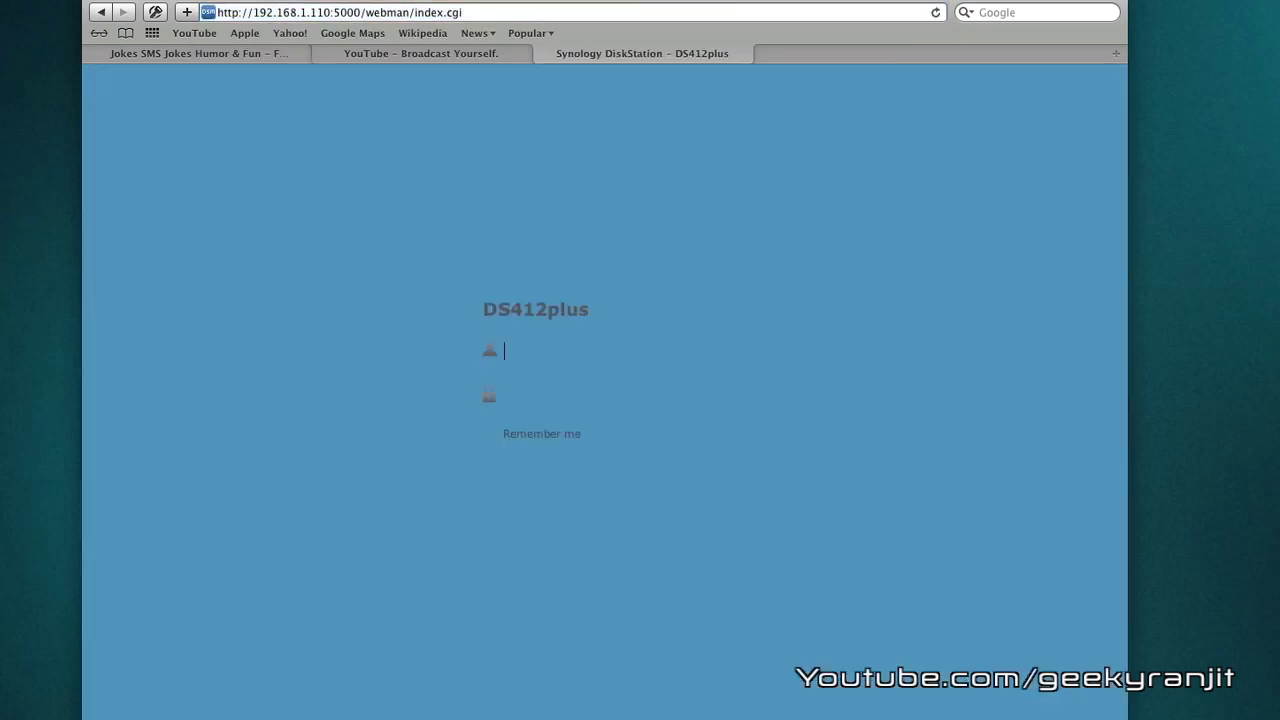
{"action": "type", "text": "admin"}
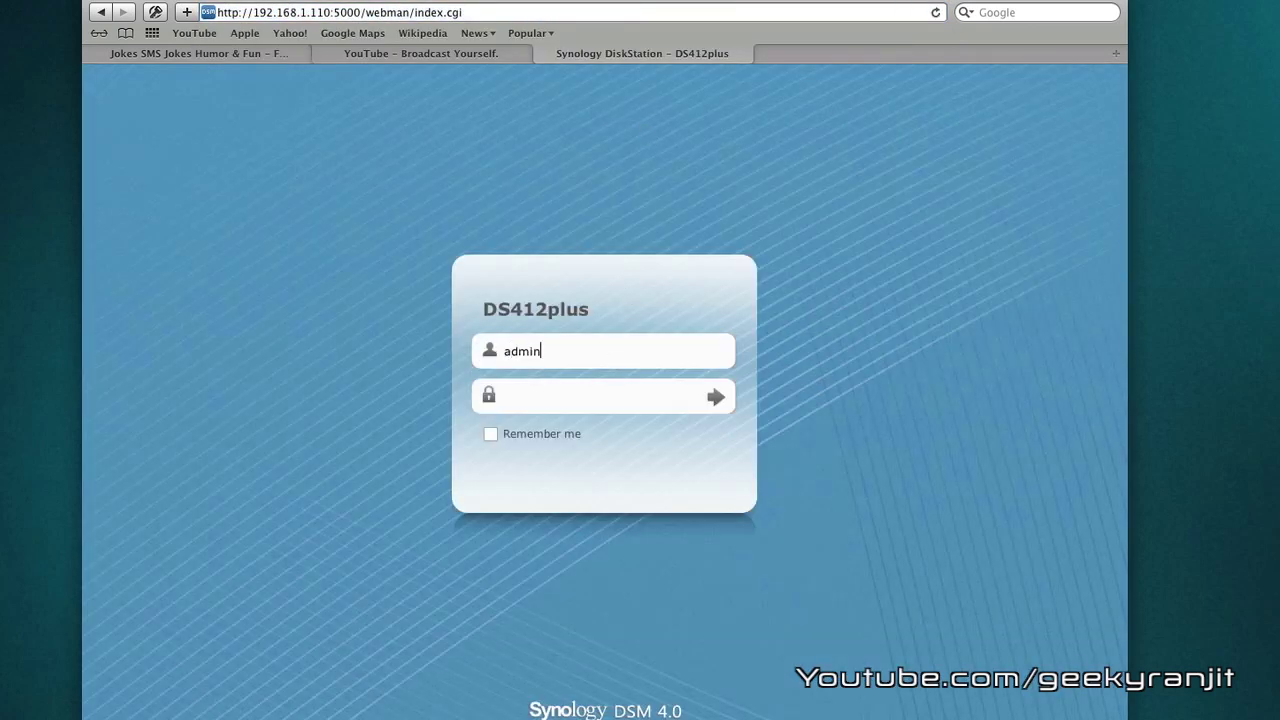
{"action": "key", "text": "Return"}
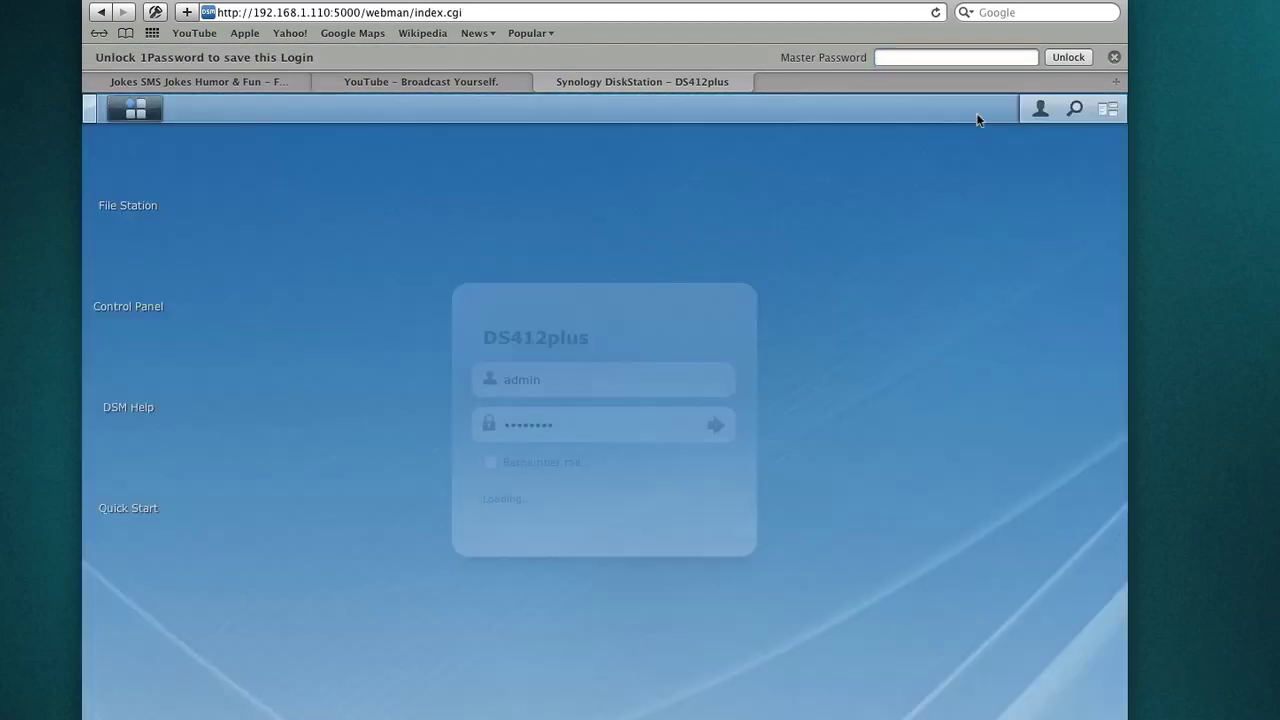
{"action": "left_click", "coordinate": [1114, 57]}
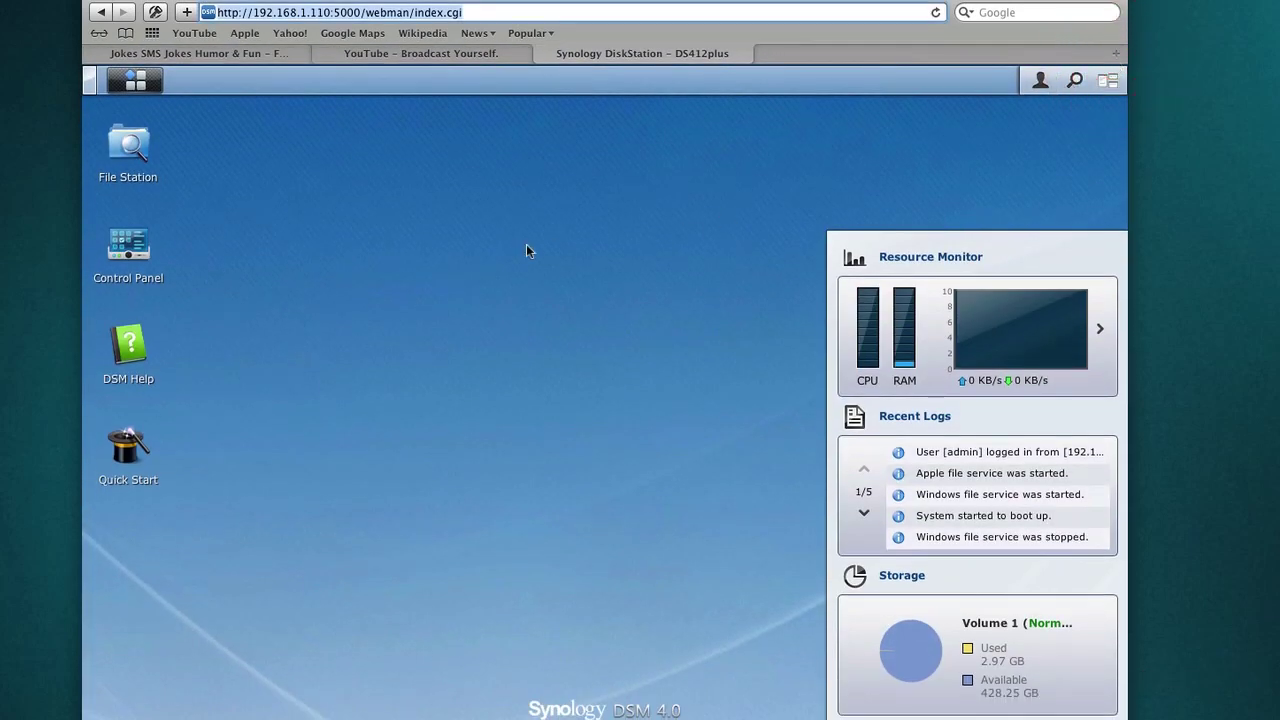
{"action": "left_click", "coordinate": [314, 189]}
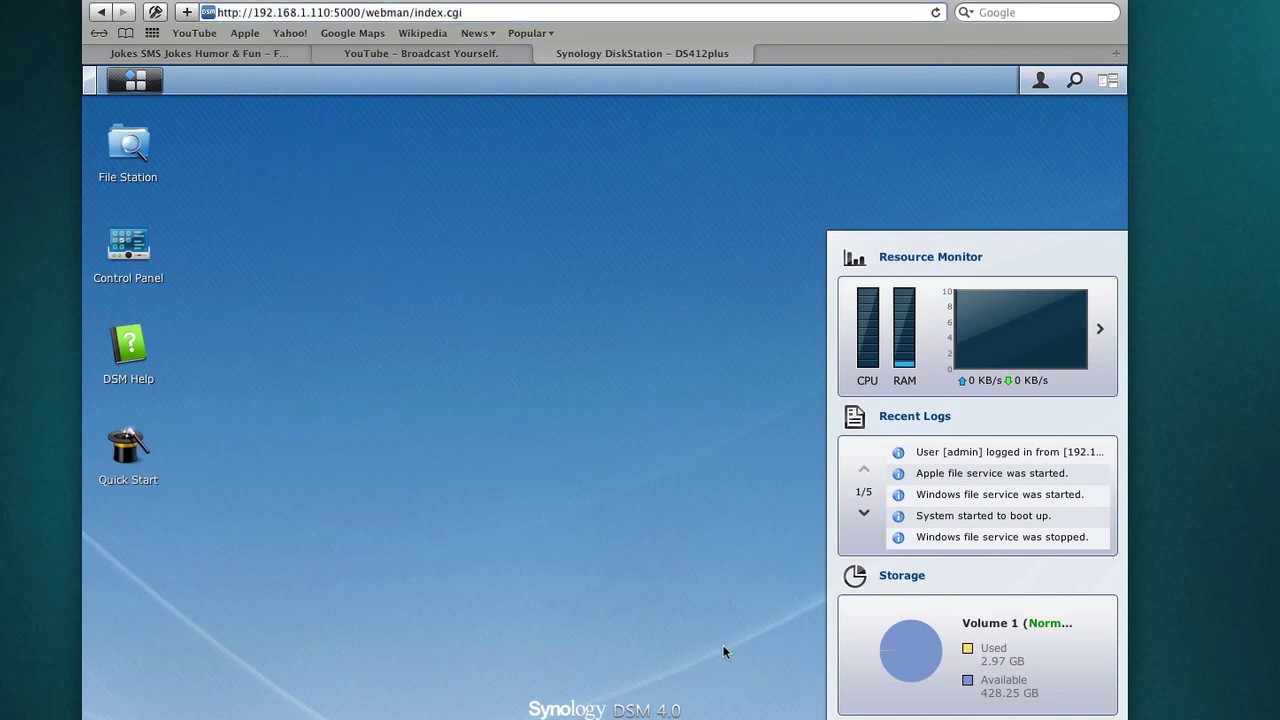
Check the installed packages in Package Center, including Surveillance Station, and close it
{"action": "left_click", "coordinate": [148, 80]}
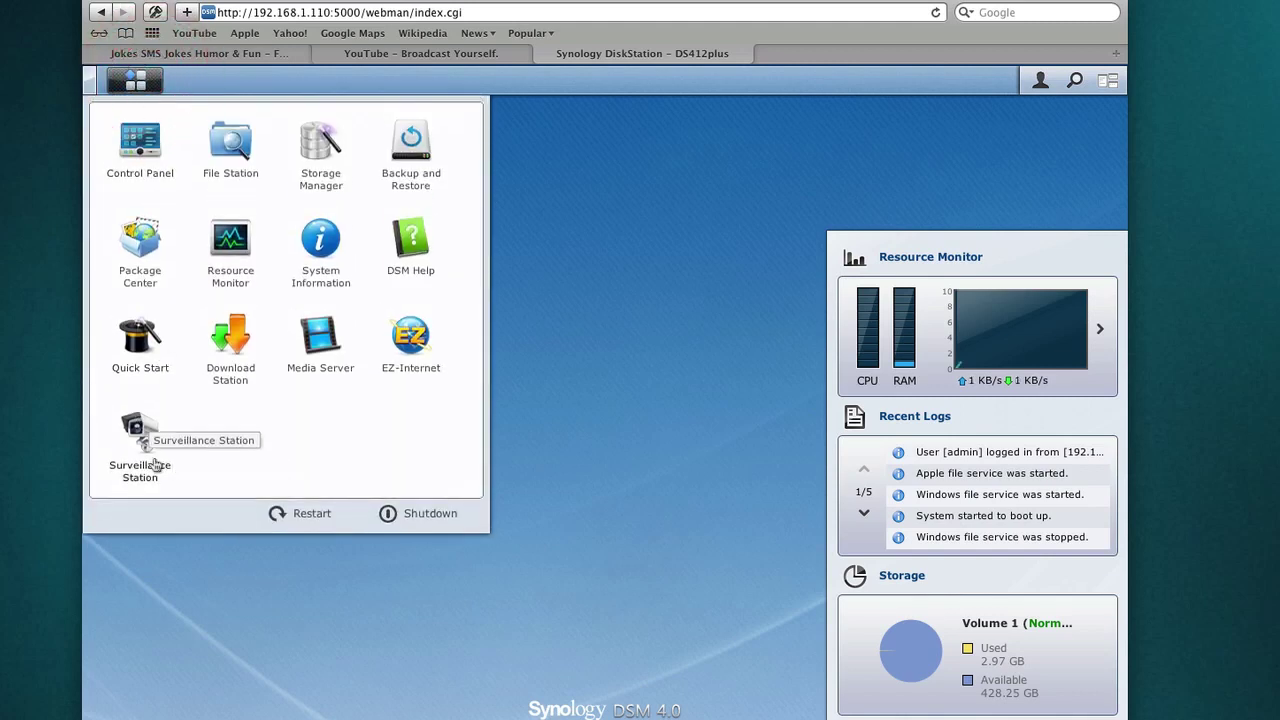
{"action": "left_click", "coordinate": [143, 250]}
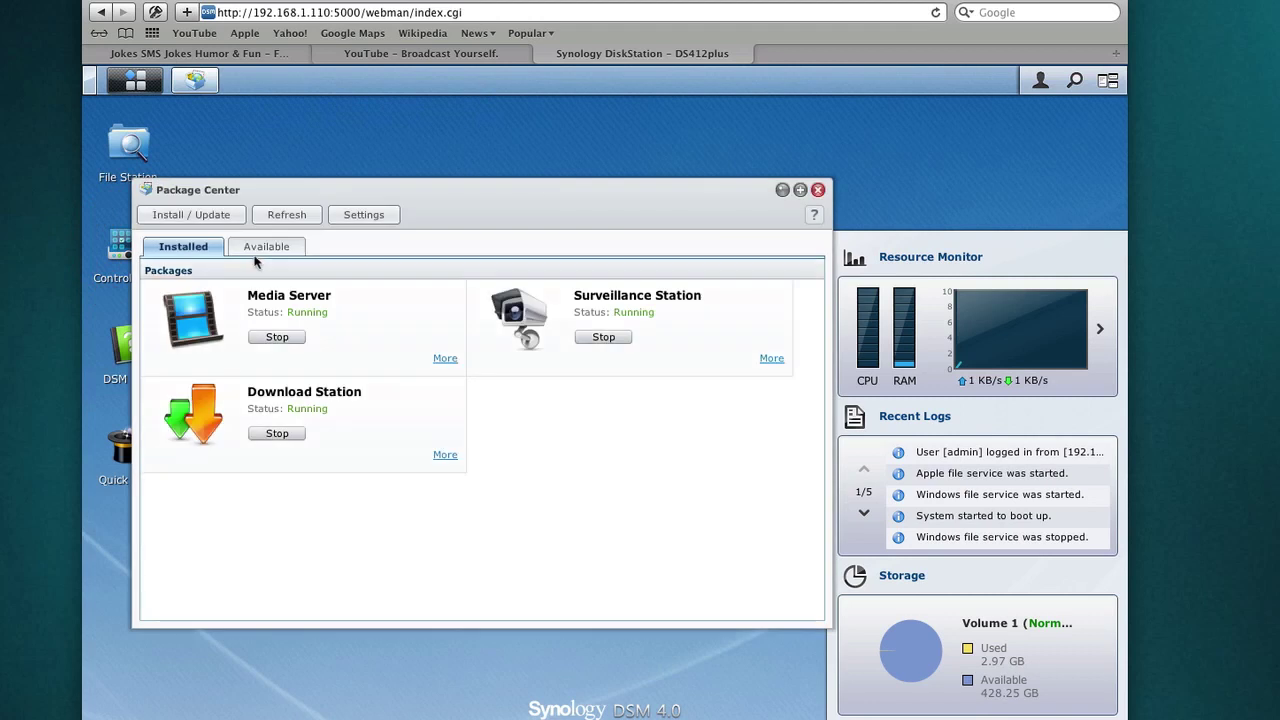
{"action": "left_click", "coordinate": [817, 189]}
Launch Surveillance Station and start adding a camera in Complete Setup mode
{"action": "left_click", "coordinate": [135, 80]}
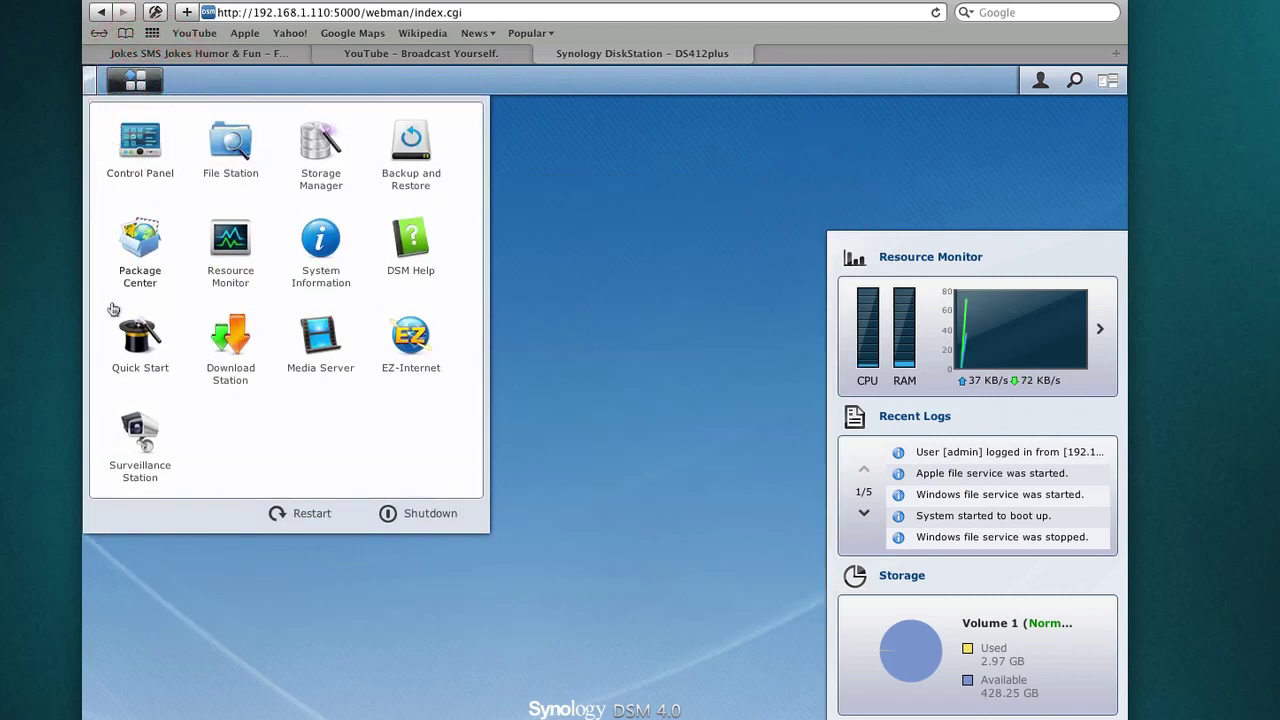
{"action": "left_click", "coordinate": [119, 440]}
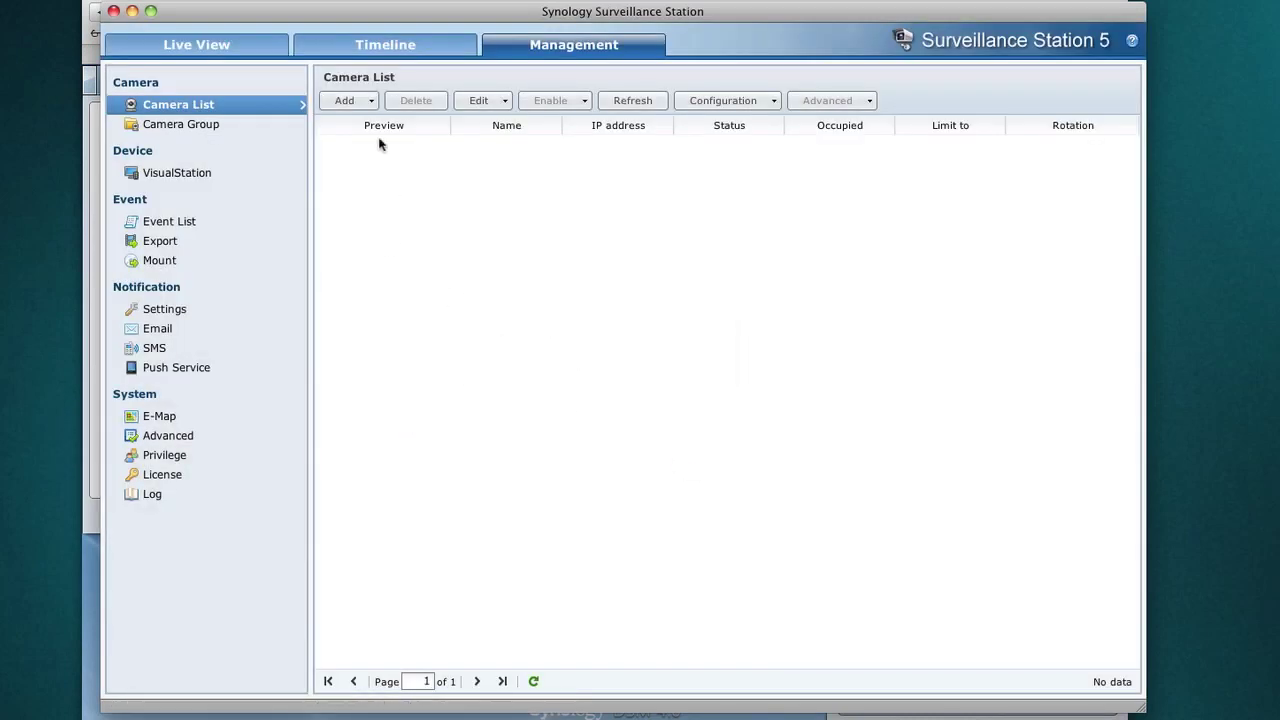
{"action": "left_click", "coordinate": [361, 103]}
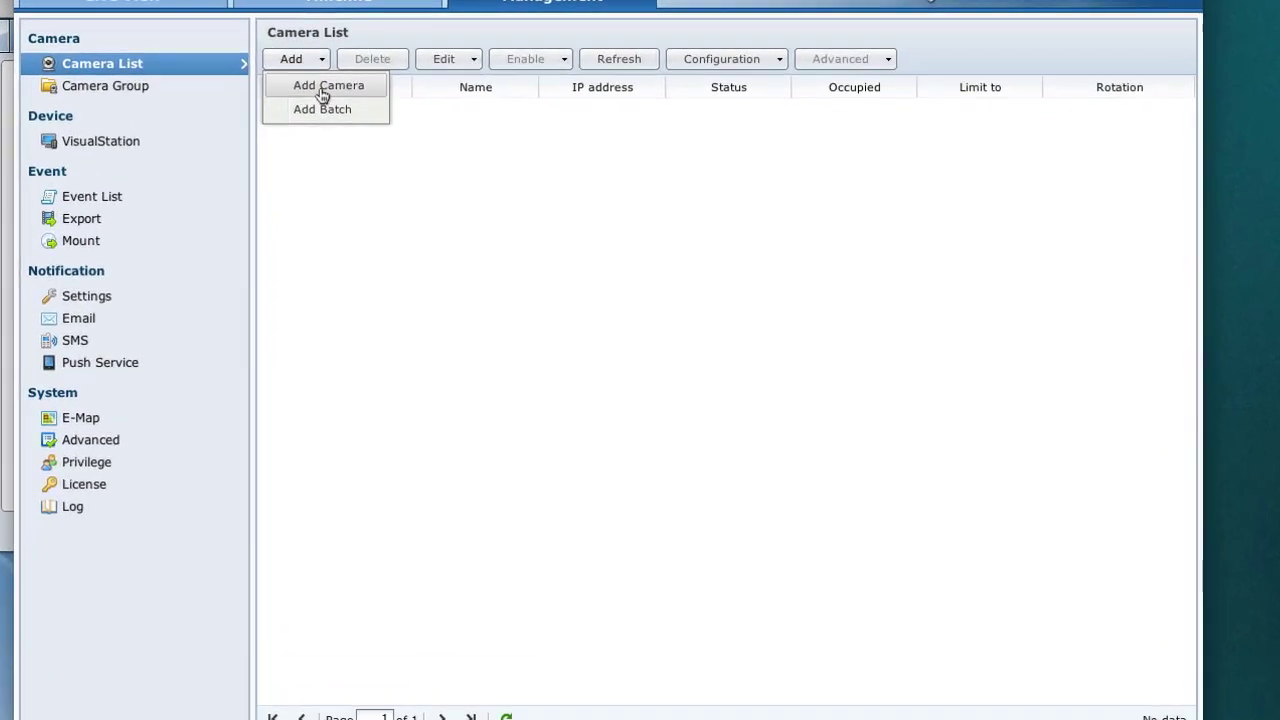
{"action": "left_click", "coordinate": [322, 90]}
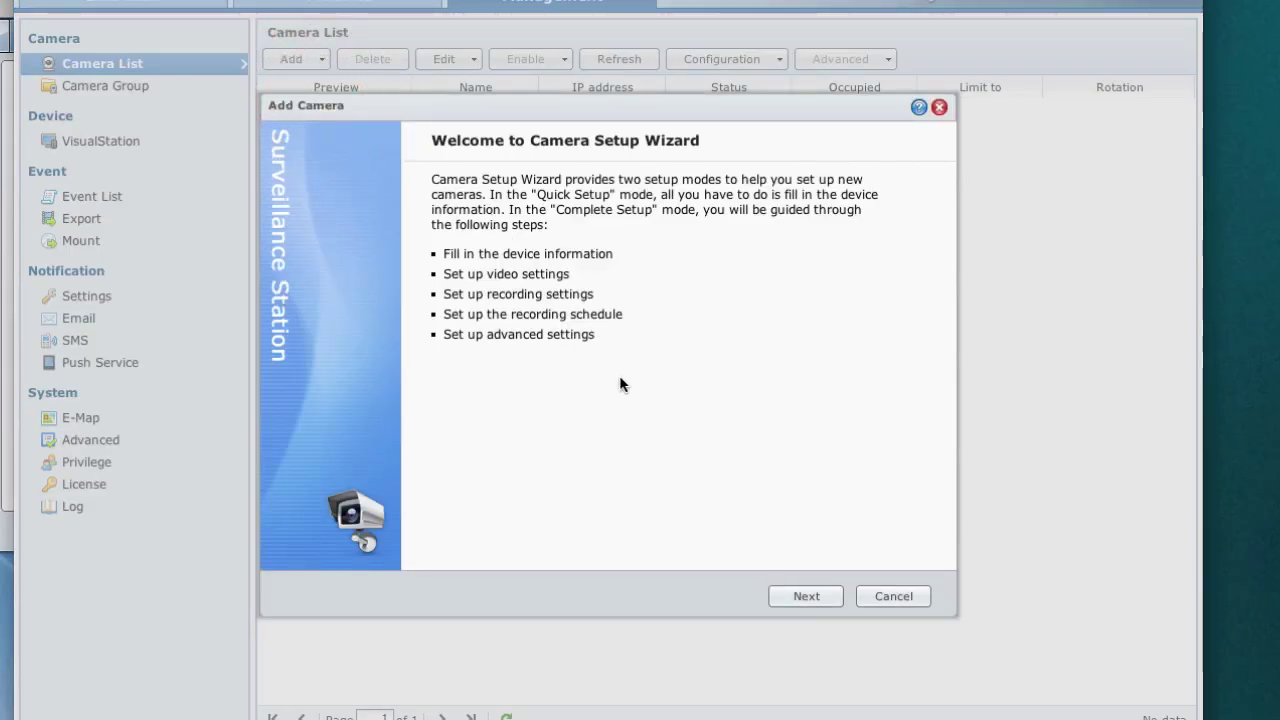
{"action": "left_click", "coordinate": [801, 596]}
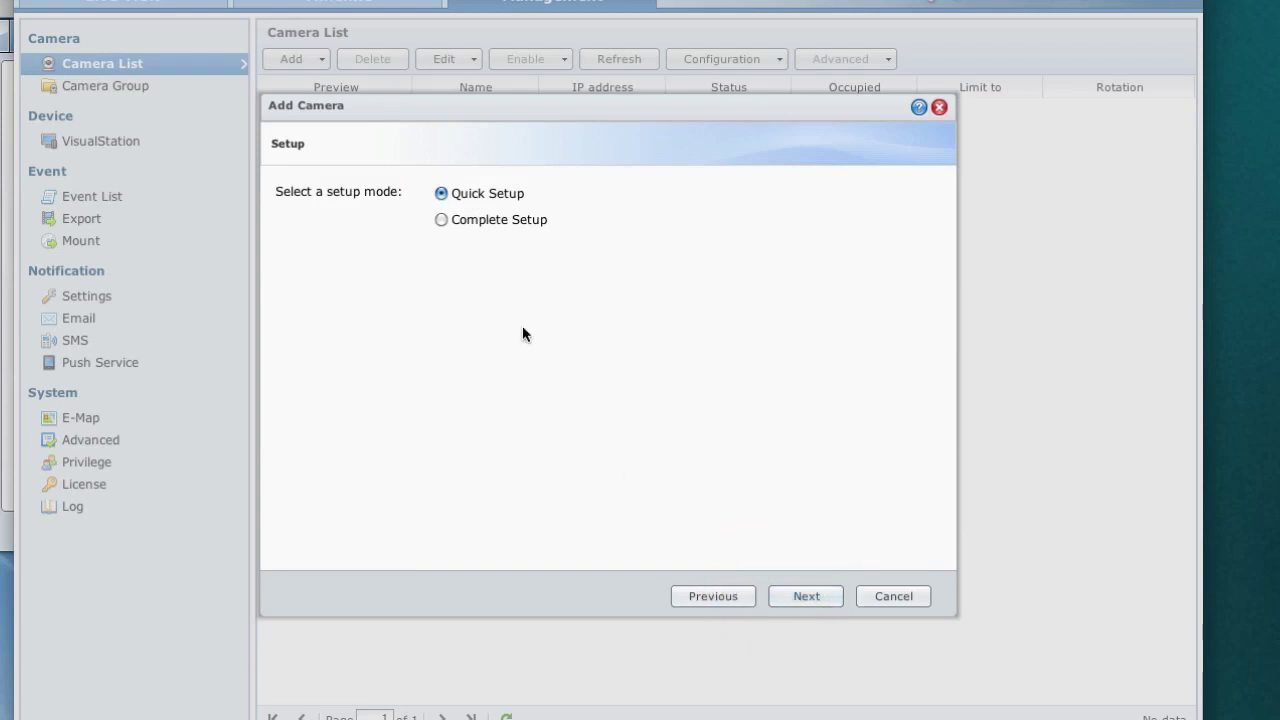
{"action": "left_click", "coordinate": [441, 219]}
{"action": "left_click", "coordinate": [814, 609]}
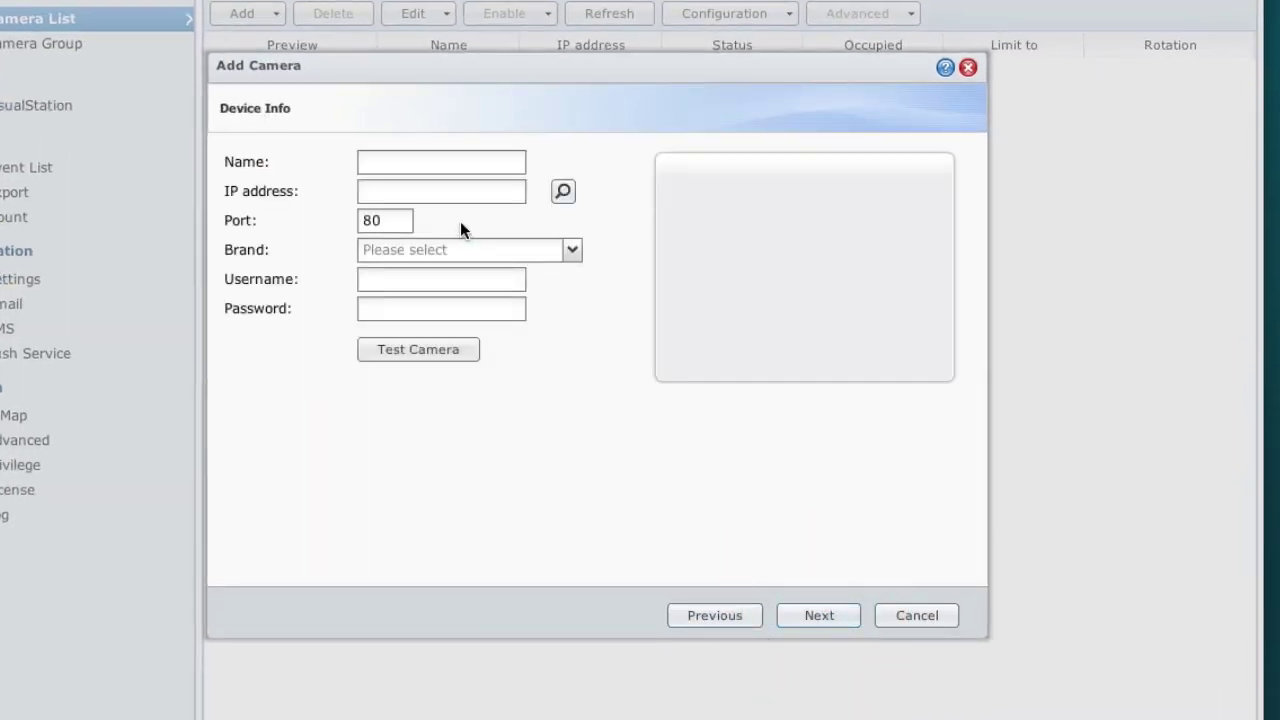
Name the camera DLINK-CAM and enter 192.168.1.120 as its IP address
{"action": "left_click", "coordinate": [456, 172]}
{"action": "key", "text": "BackSpace"}
{"action": "key", "text": "BackSpace"}
{"action": "key", "text": "BackSpace"}
{"action": "key", "text": "BackSpace"}
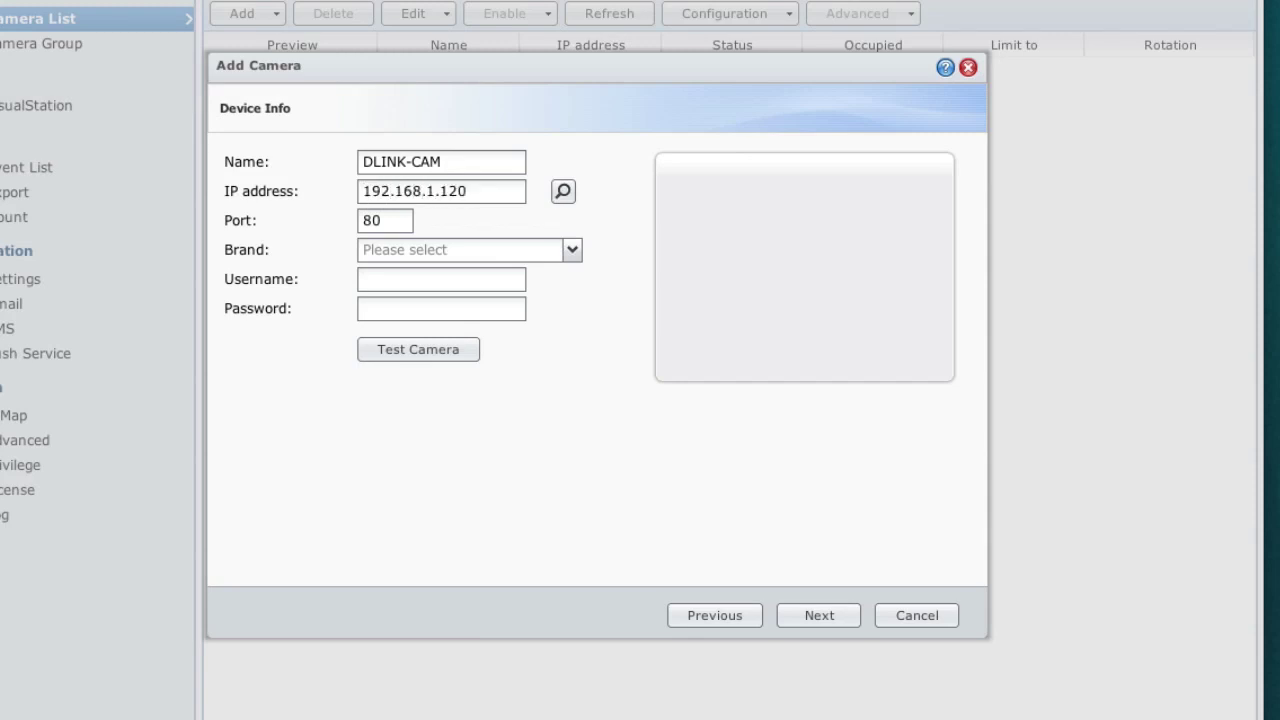
Set the camera's brand to D-Link and its model to DCS-930L
{"action": "left_click", "coordinate": [572, 250]}
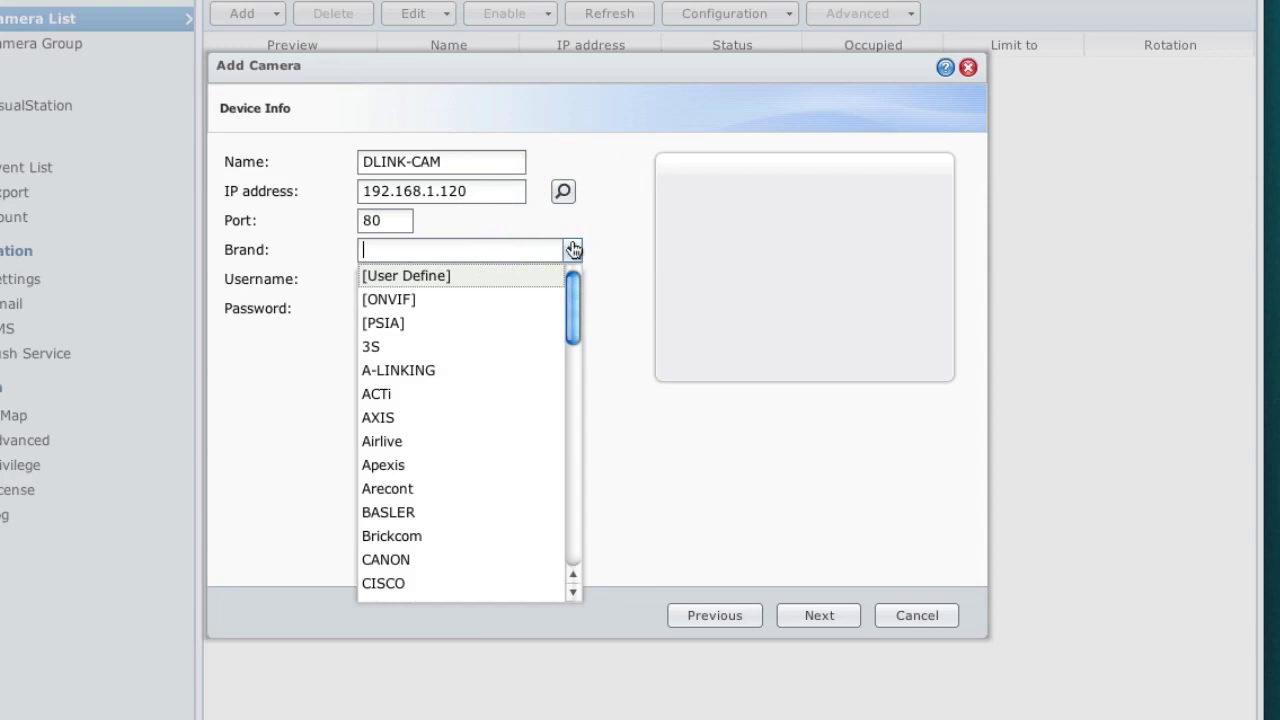
{"action": "type", "text": "D-Link"}
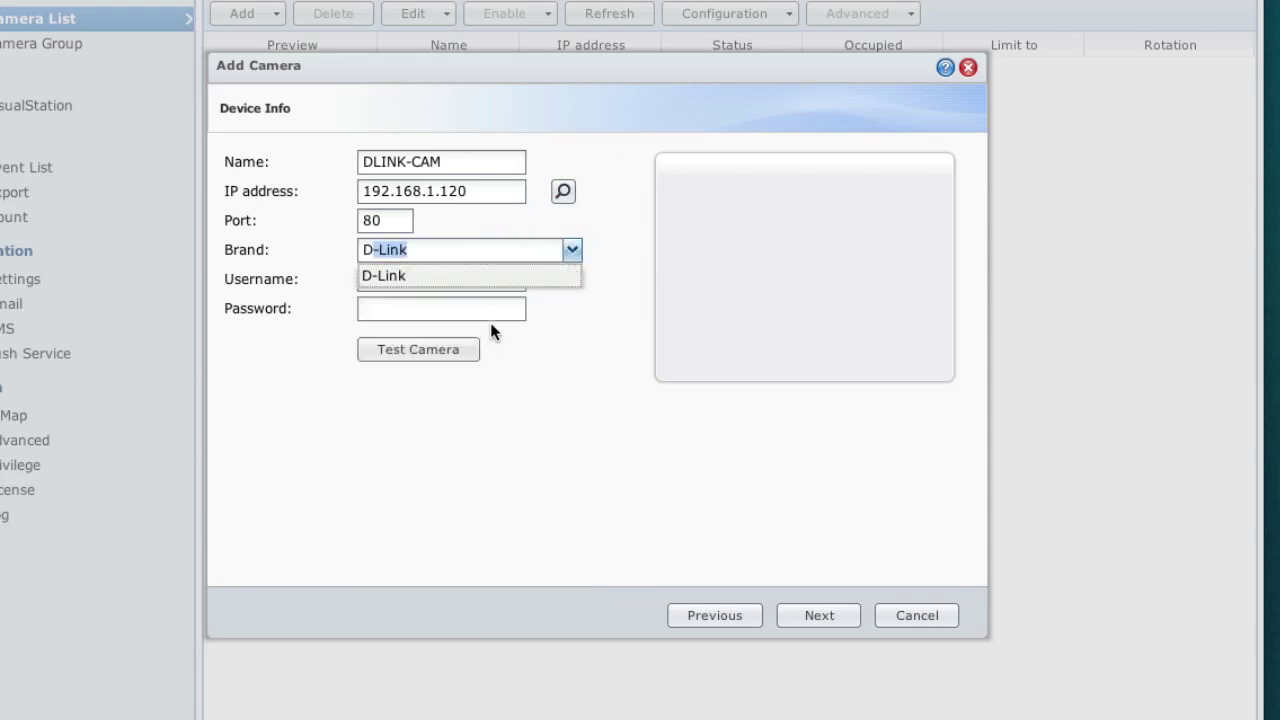
{"action": "left_click", "coordinate": [552, 280]}
{"action": "left_click", "coordinate": [572, 279]}
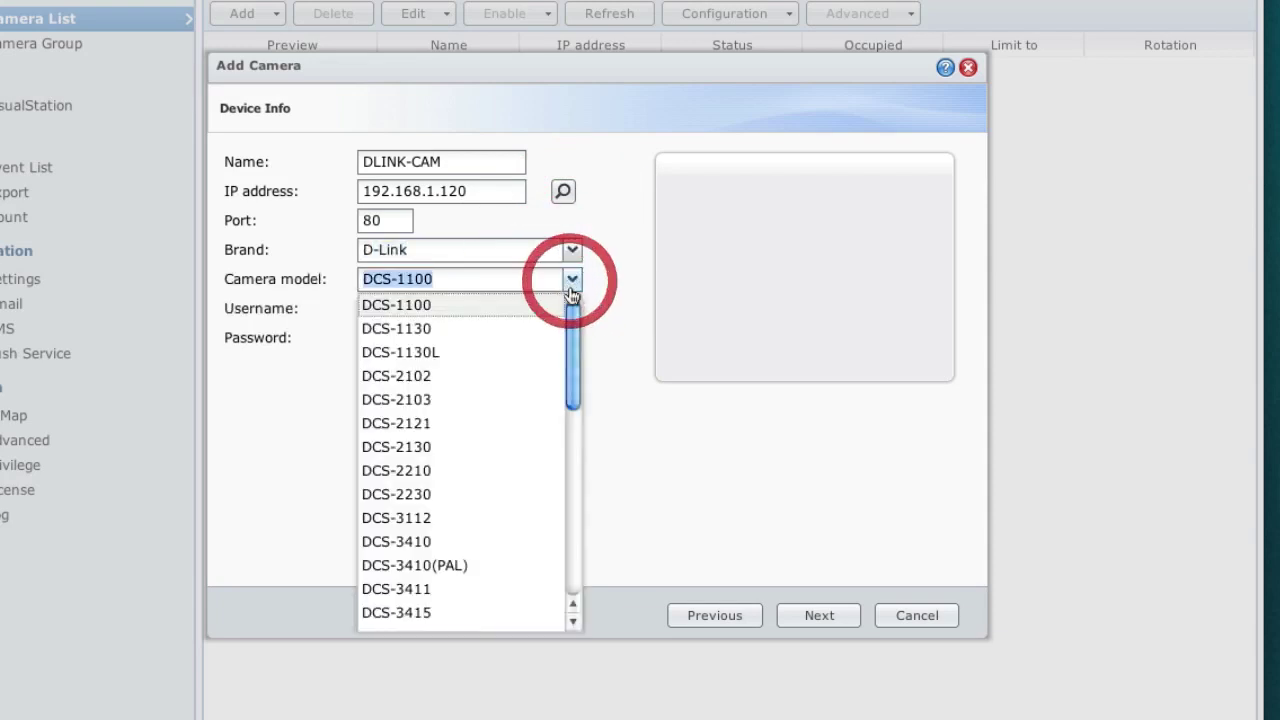
{"action": "left_click_drag", "start_coordinate": [575, 345], "coordinate": [580, 534]}
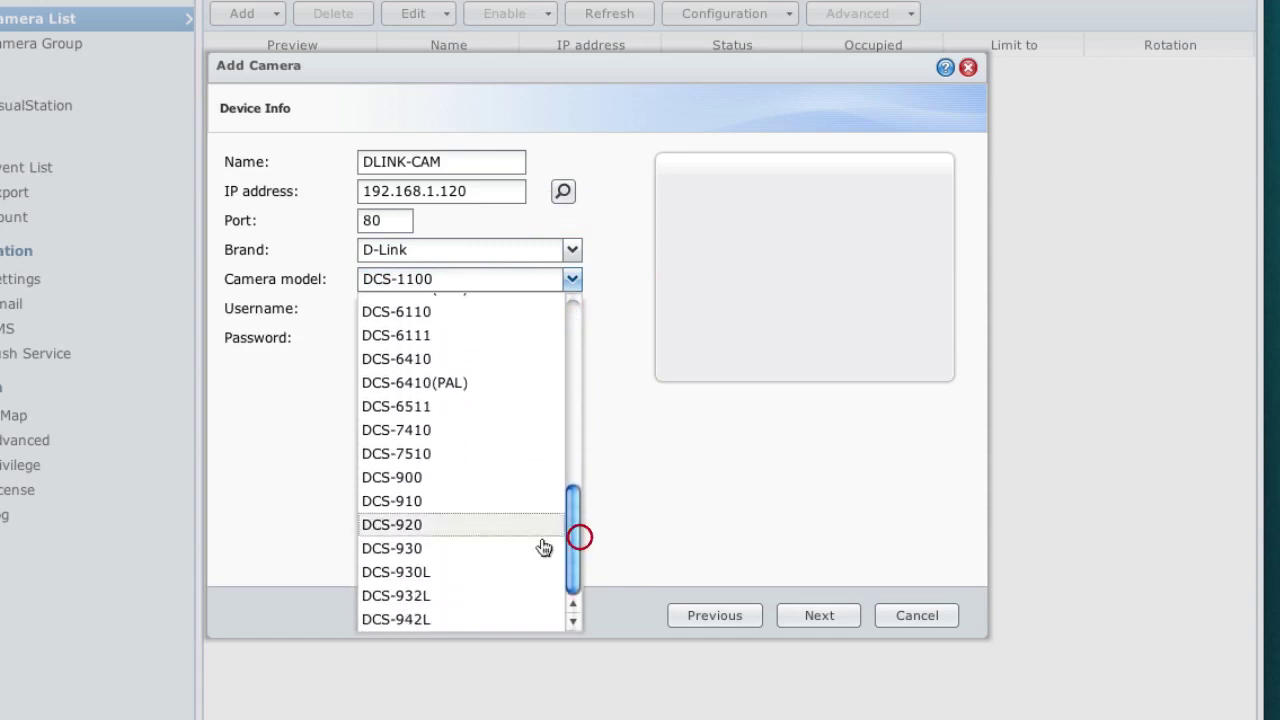
{"action": "left_click", "coordinate": [441, 582]}
Correct the camera's IP address to 192.168.1.20, fill in username admin and the camera password, and test the camera before continuing
{"action": "left_click", "coordinate": [427, 314]}
{"action": "left_click", "coordinate": [428, 341]}
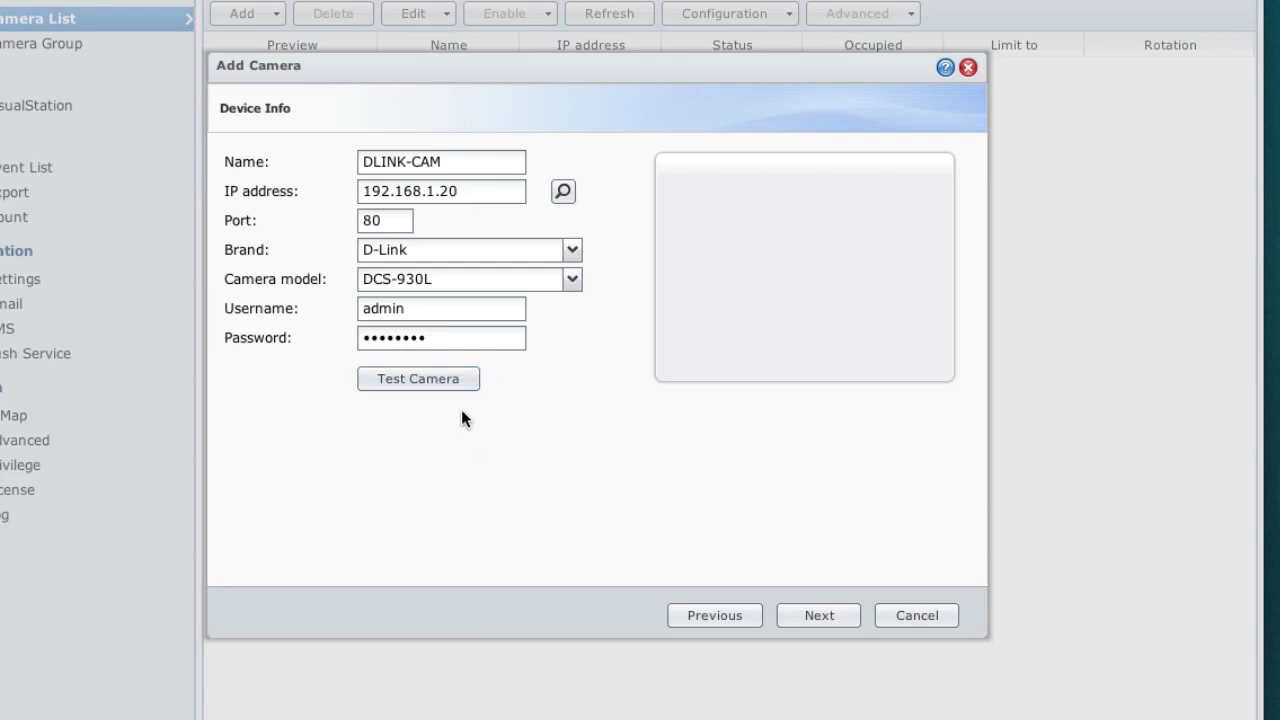
{"action": "left_click", "coordinate": [450, 380]}
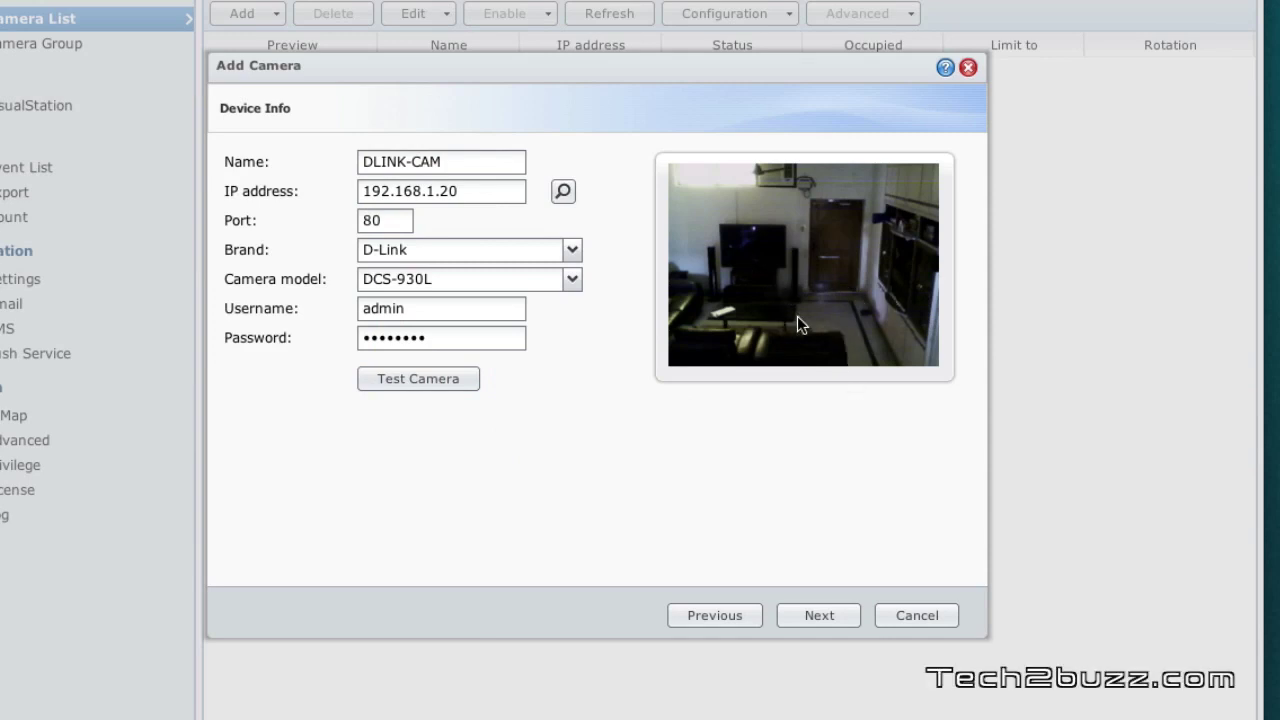
{"action": "left_click", "coordinate": [819, 614]}
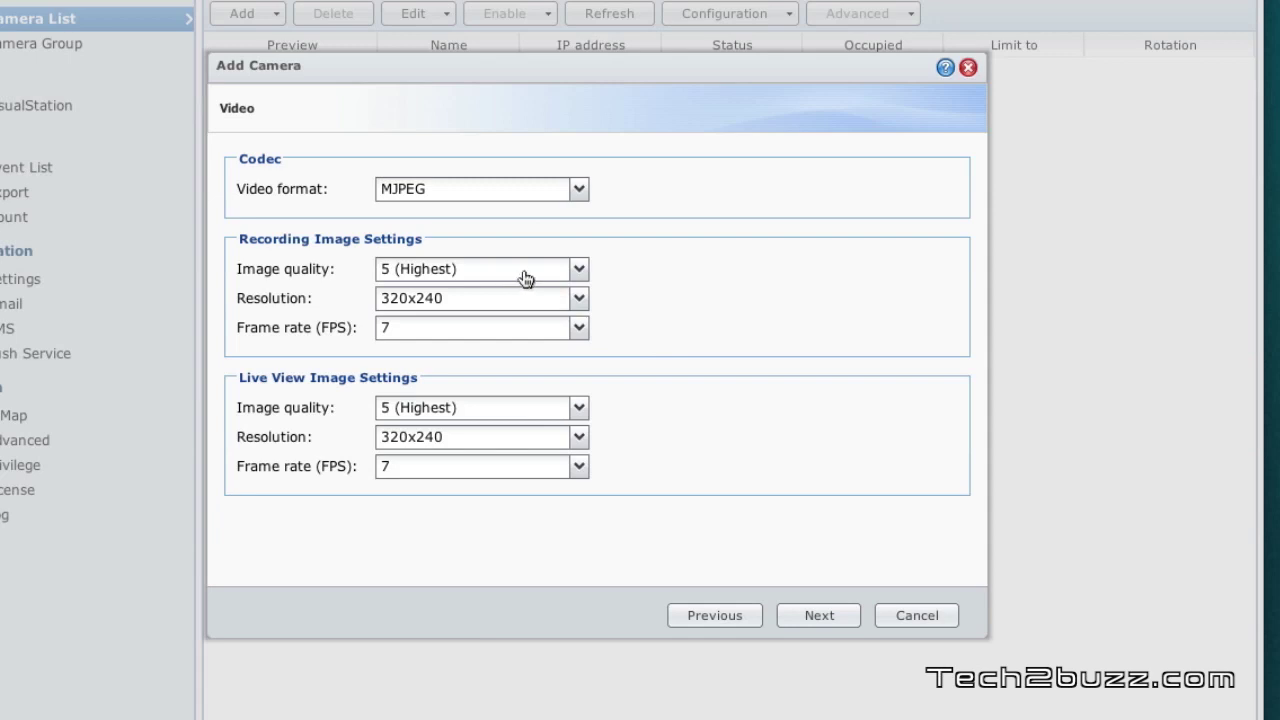
Review the recording resolution options, keep 320x240, and accept the default video, recording and archive settings
{"action": "left_click", "coordinate": [579, 300]}
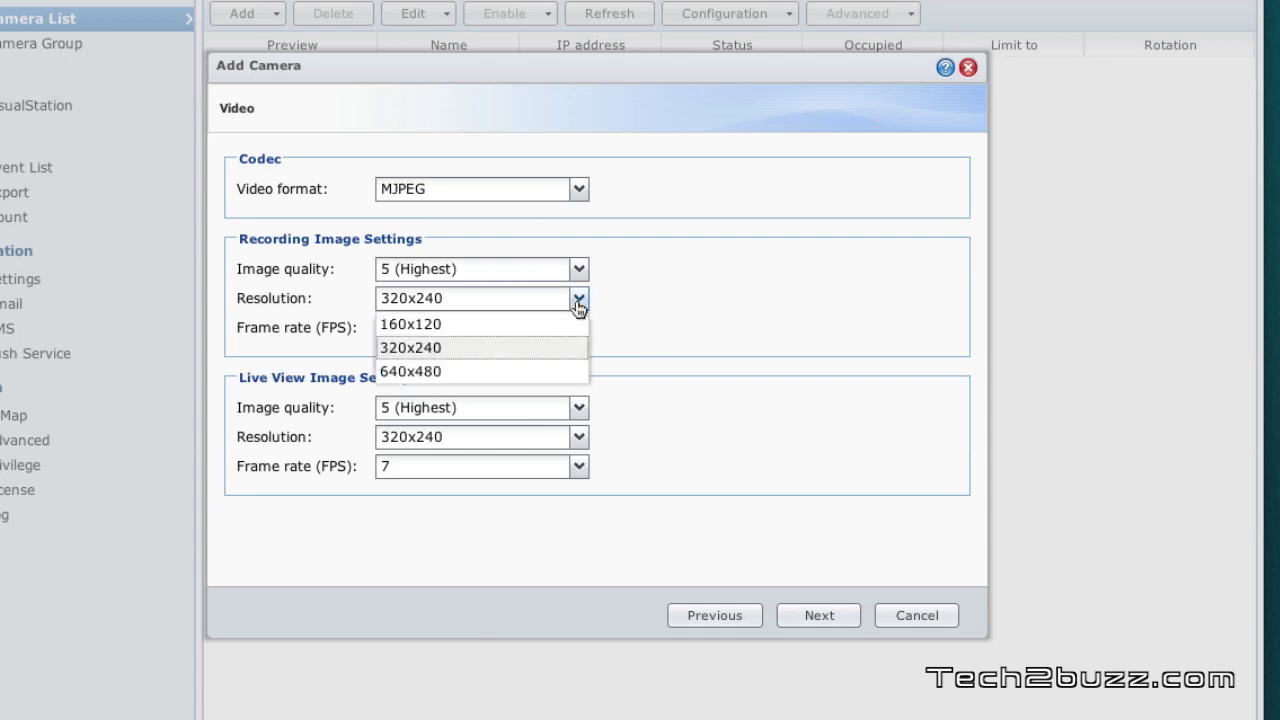
{"action": "left_click", "coordinate": [579, 302]}
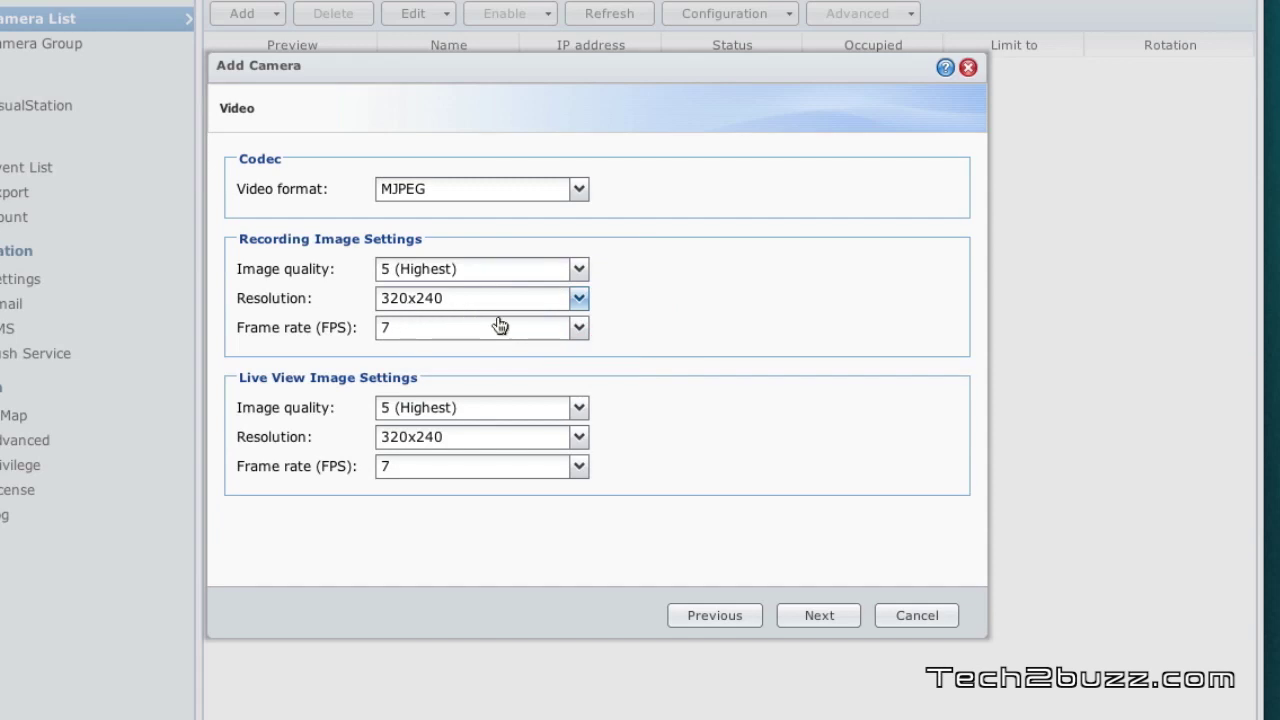
{"action": "left_click", "coordinate": [819, 616]}
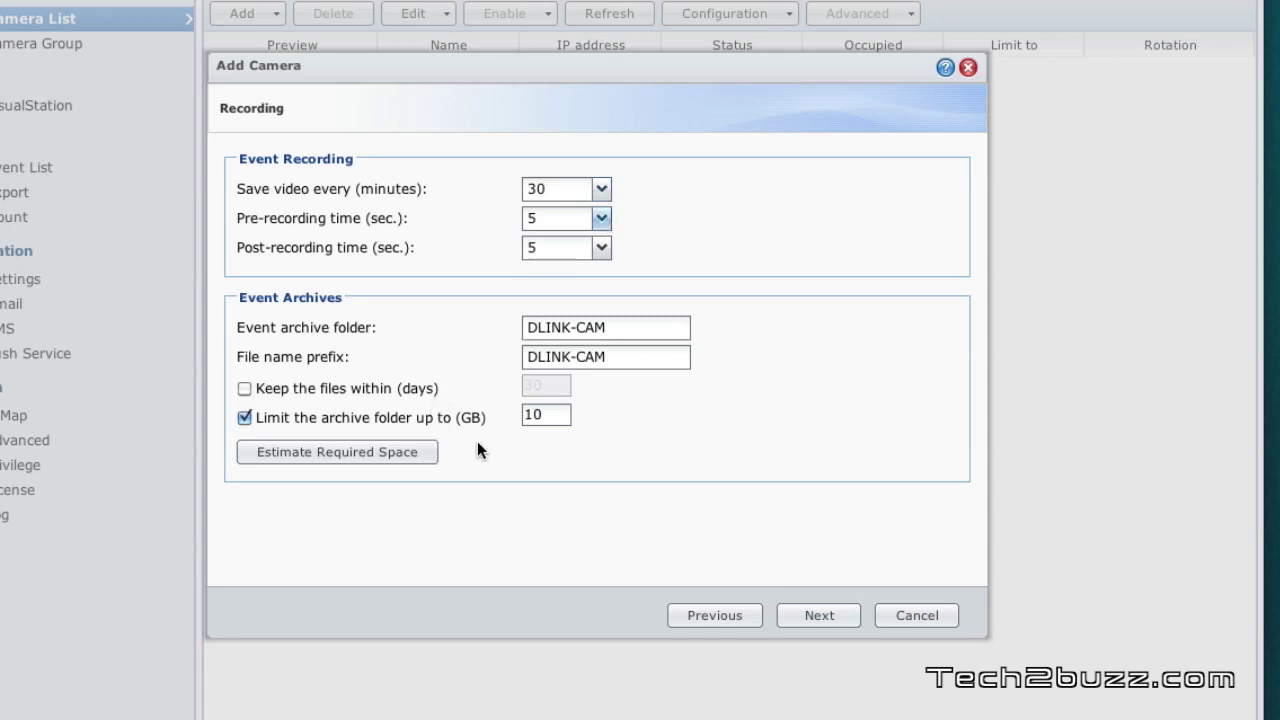
{"action": "left_click", "coordinate": [824, 622]}
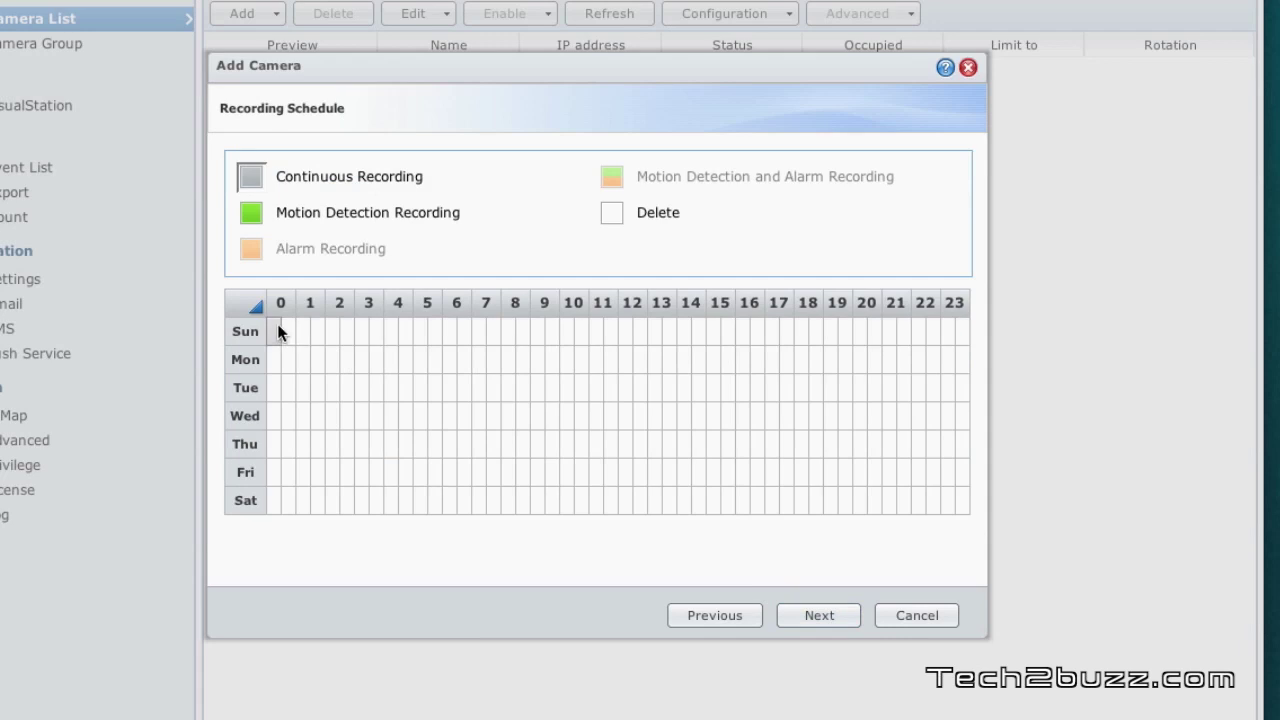
Schedule continuous recording for all hours of every day and finish the camera setup with the default advanced settings
{"action": "mouse_move", "coordinate": [278, 333]}
{"action": "left_mouse_down"}
{"action": "mouse_move", "coordinate": [720, 549]}
{"action": "mouse_move", "coordinate": [943, 577]}
{"action": "mouse_move", "coordinate": [907, 497]}
{"action": "mouse_move", "coordinate": [970, 501]}
{"action": "left_mouse_up"}
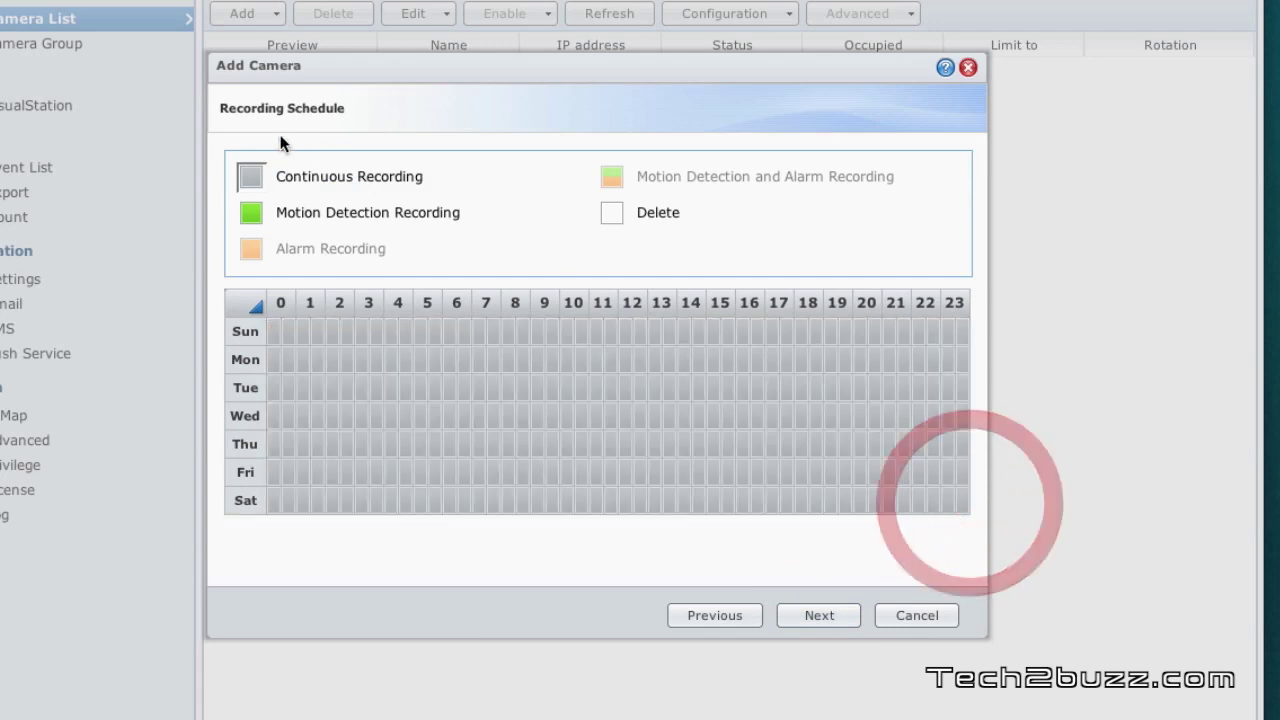
{"action": "left_click", "coordinate": [256, 214]}
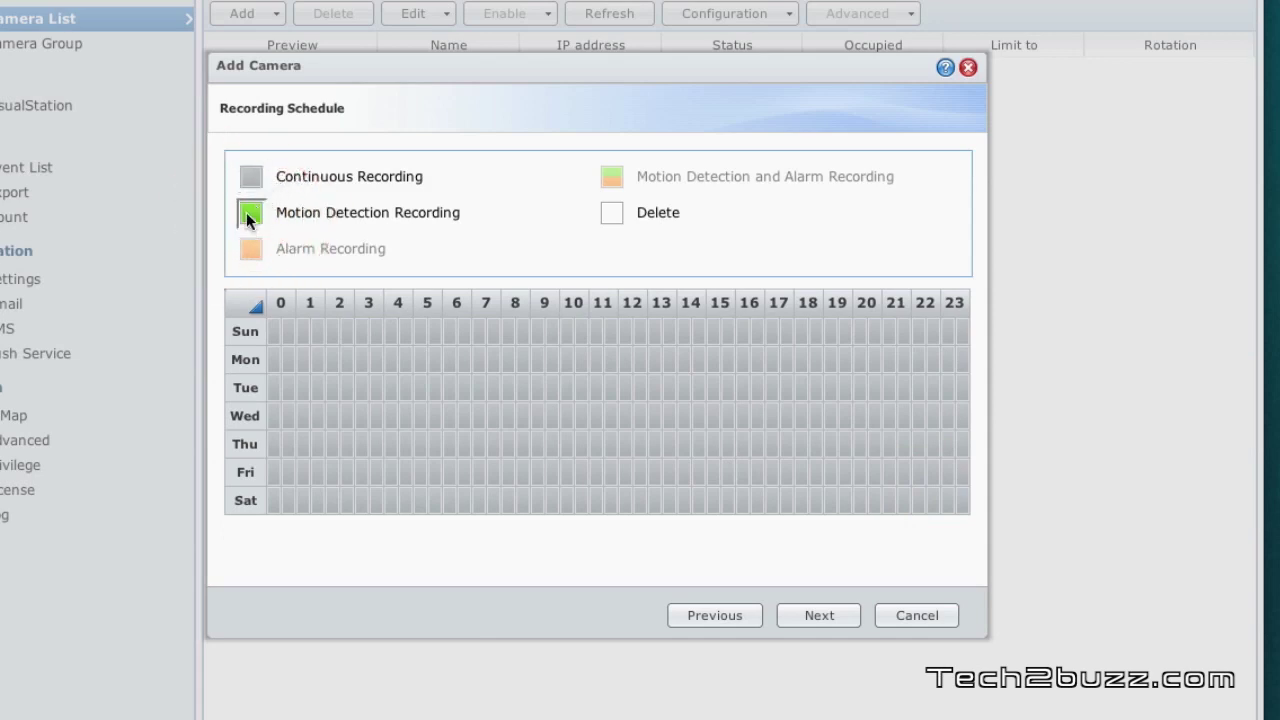
{"action": "left_click", "coordinate": [806, 612]}
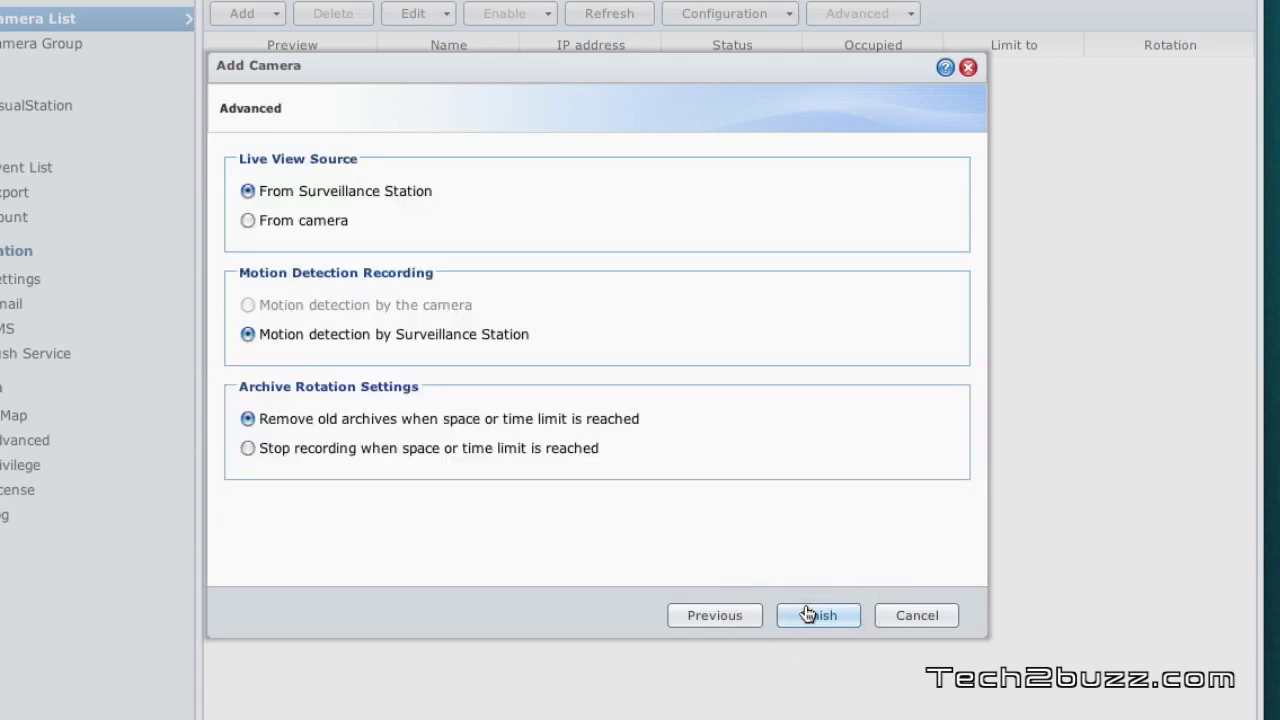
{"action": "left_click", "coordinate": [810, 614]}
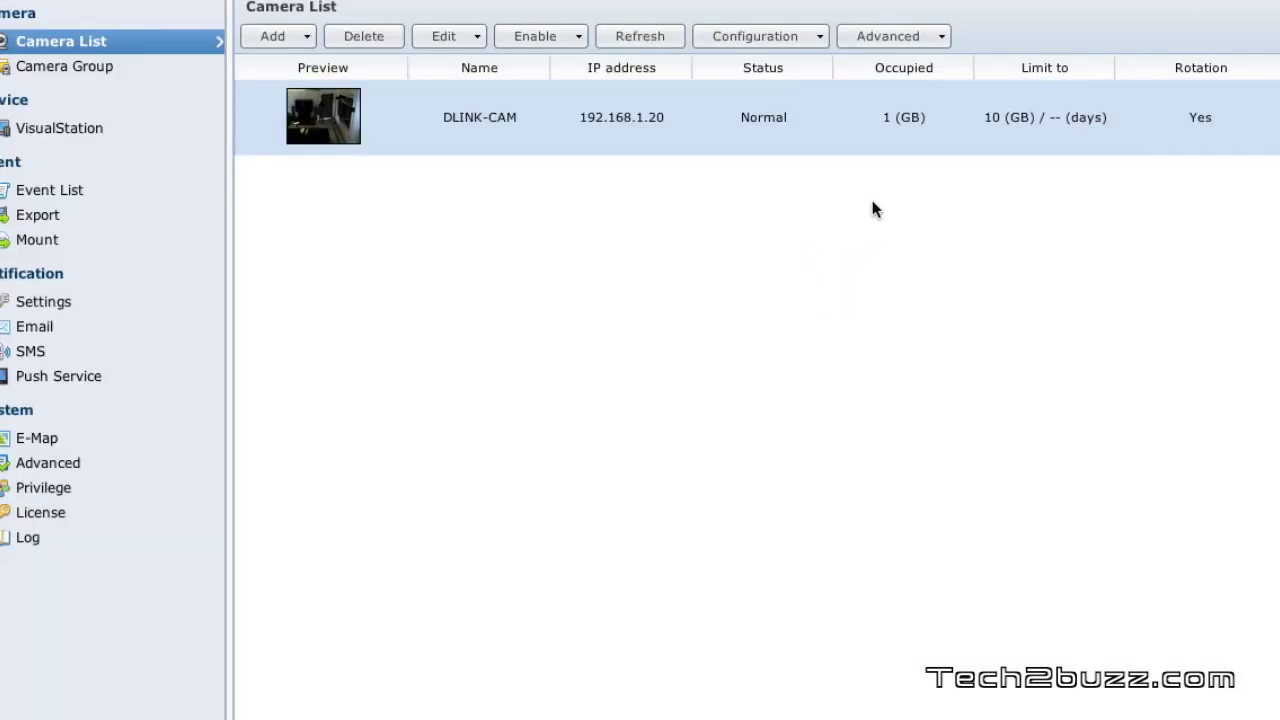
Open the motion detection settings for DLINK-CAM and add a detection area over the door in the camera image
{"action": "left_click", "coordinate": [890, 37]}
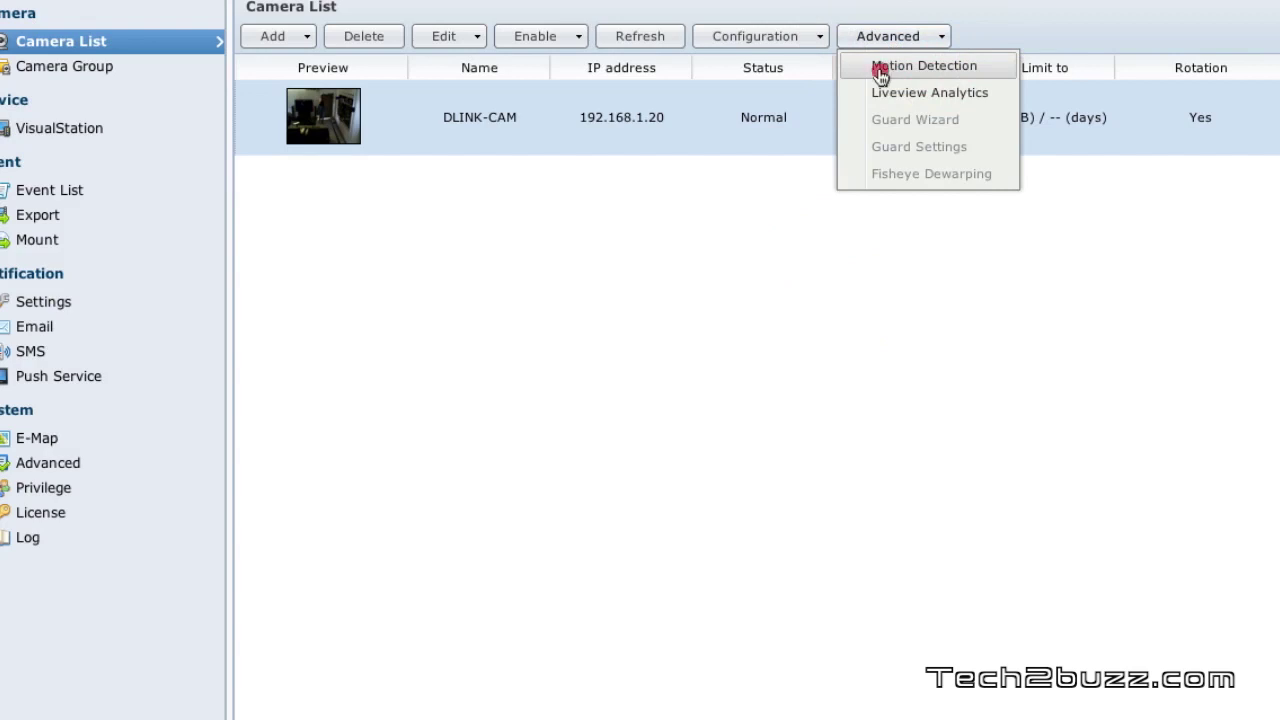
{"action": "left_click", "coordinate": [880, 70]}
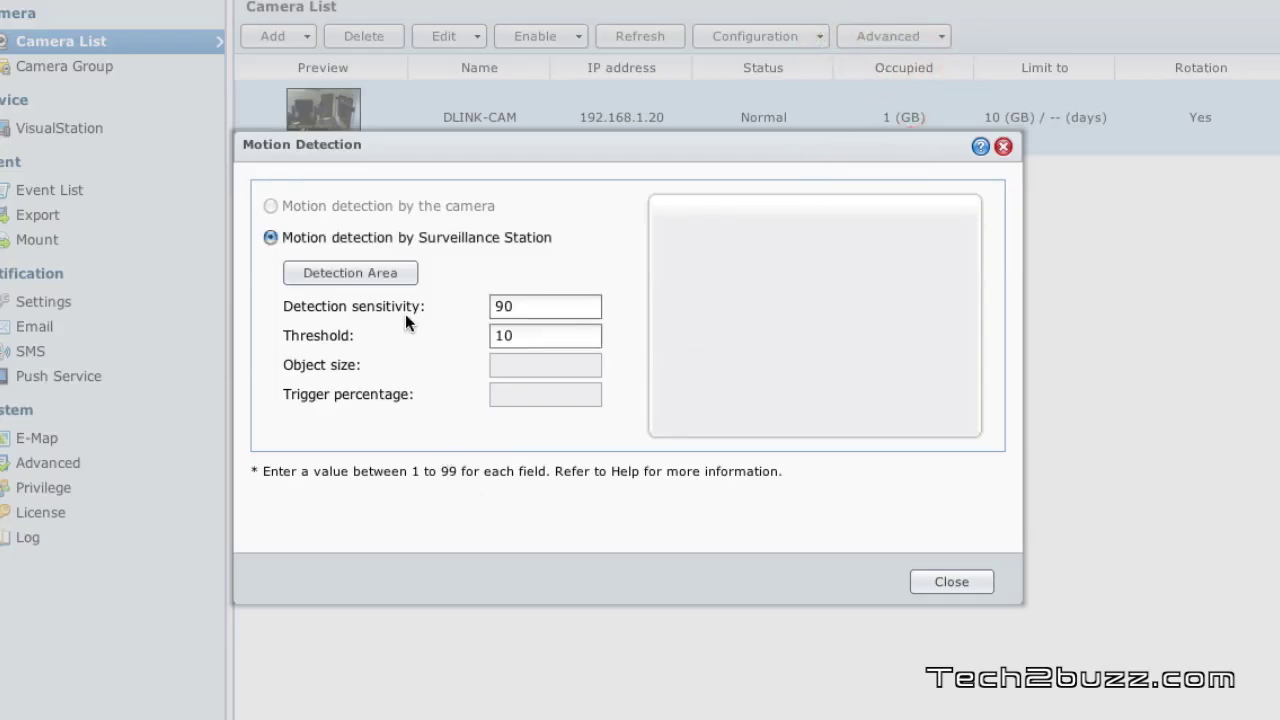
{"action": "left_click", "coordinate": [380, 275]}
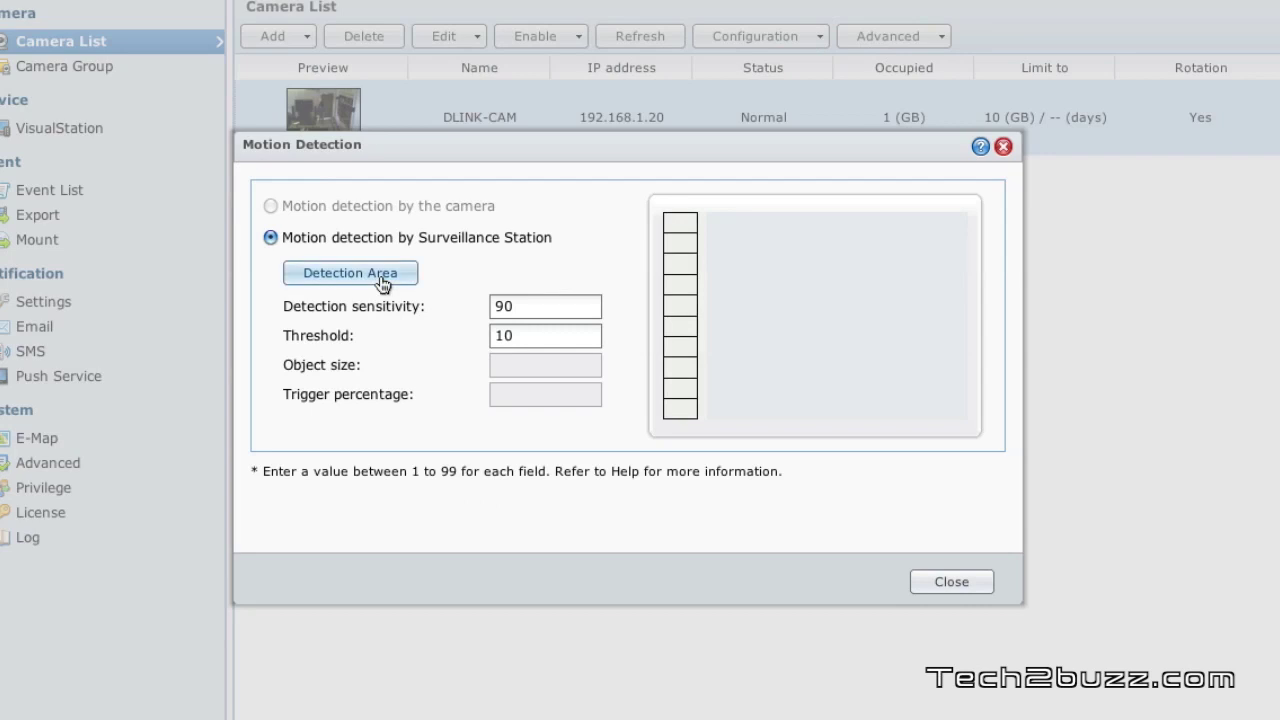
{"action": "left_click", "coordinate": [380, 280]}
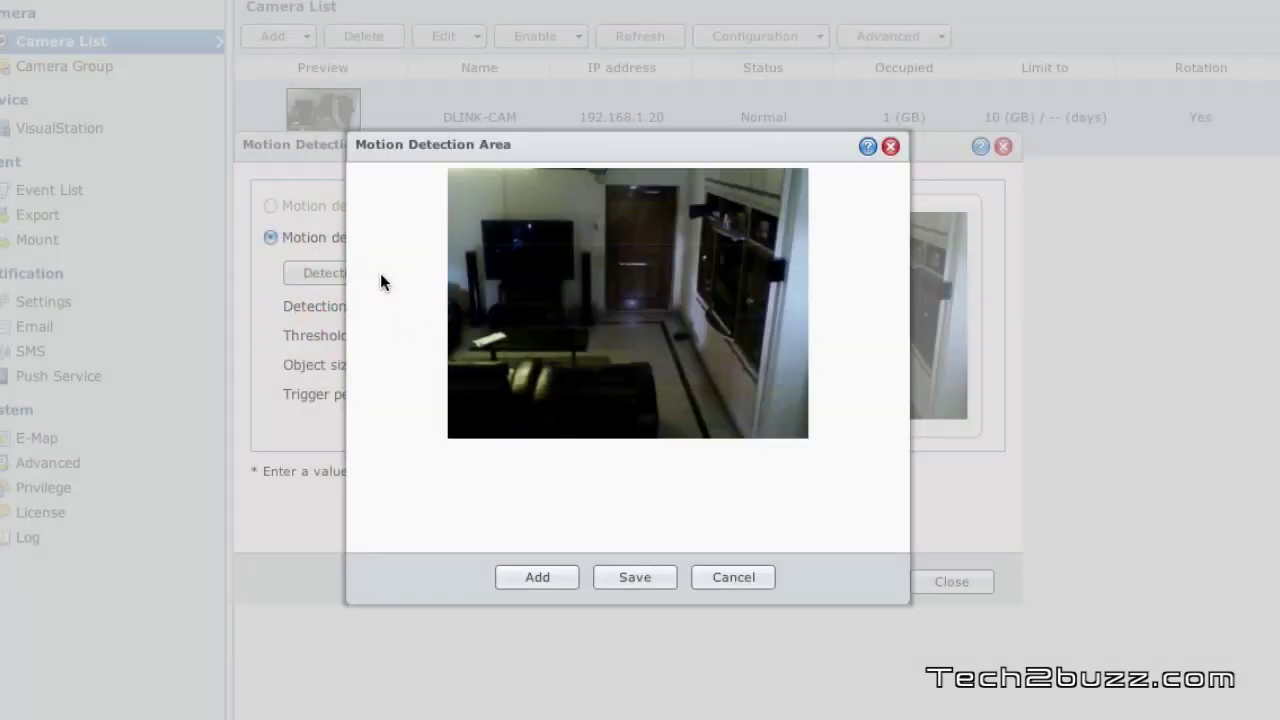
{"action": "left_click", "coordinate": [545, 582]}
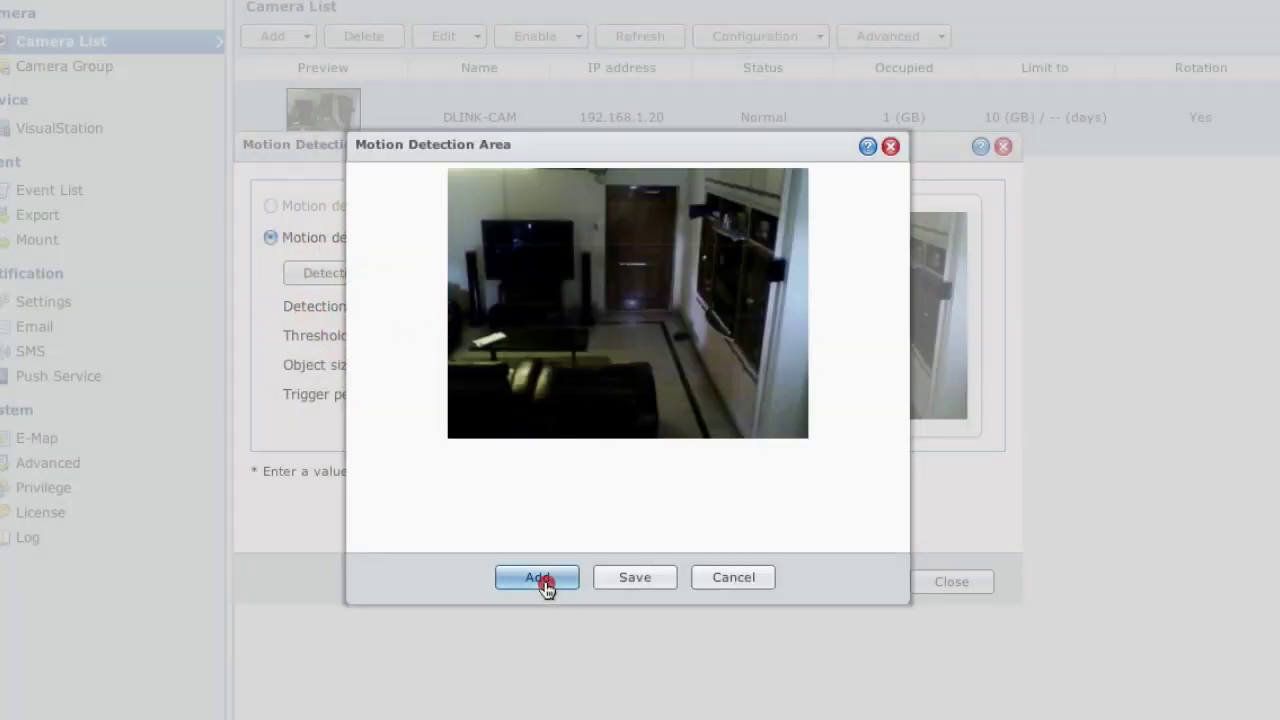
{"action": "left_click_drag", "start_coordinate": [509, 274], "coordinate": [622, 248]}
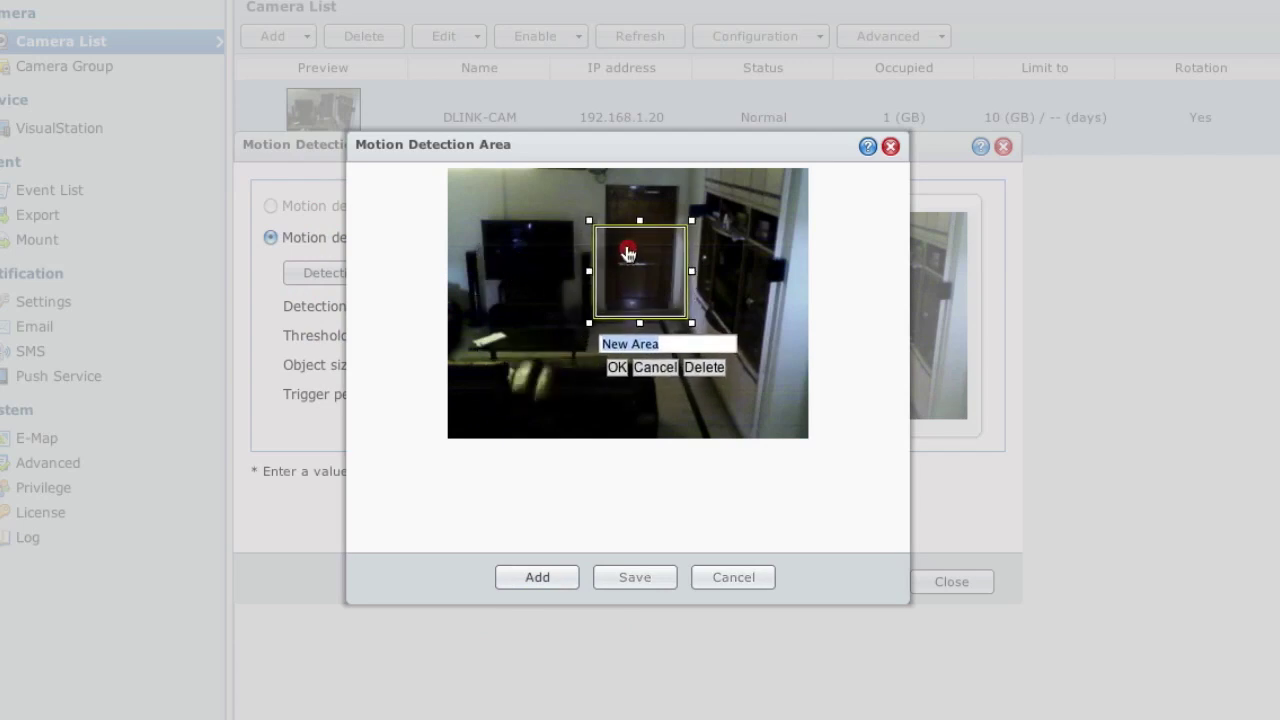
Enlarge and reposition the new detection area to cover the door and the floor in front of it
{"action": "left_click_drag", "start_coordinate": [687, 323], "coordinate": [724, 378]}
{"action": "left_click_drag", "start_coordinate": [646, 304], "coordinate": [638, 293]}
{"action": "left_click", "coordinate": [711, 366]}
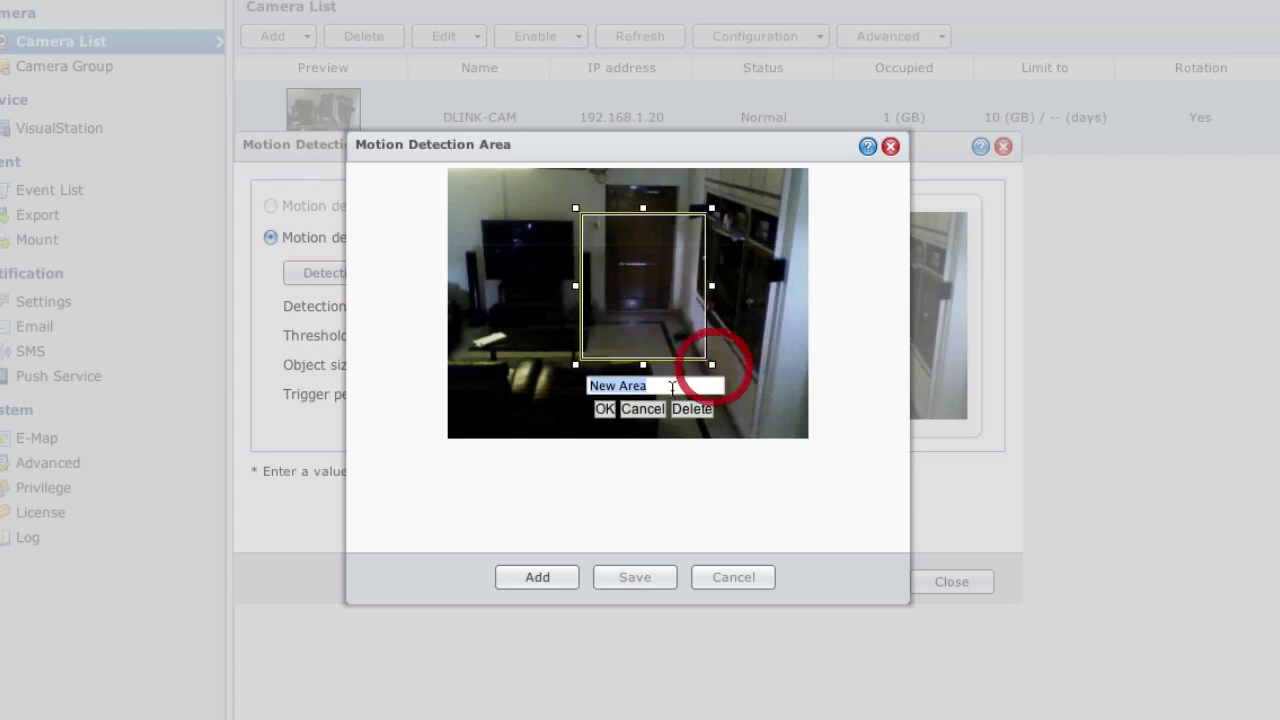
Clear the detection area's default name, save the area, and close the motion detection settings with sensitivity 90 and threshold 10
{"action": "left_click", "coordinate": [670, 387]}
{"action": "key", "text": "BackSpace"}
{"action": "key", "text": "BackSpace"}
{"action": "key", "text": "BackSpace"}
{"action": "key", "text": "BackSpace"}
{"action": "key", "text": "BackSpace"}
{"action": "key", "text": "BackSpace"}
{"action": "key", "text": "BackSpace"}
{"action": "key", "text": "BackSpace"}
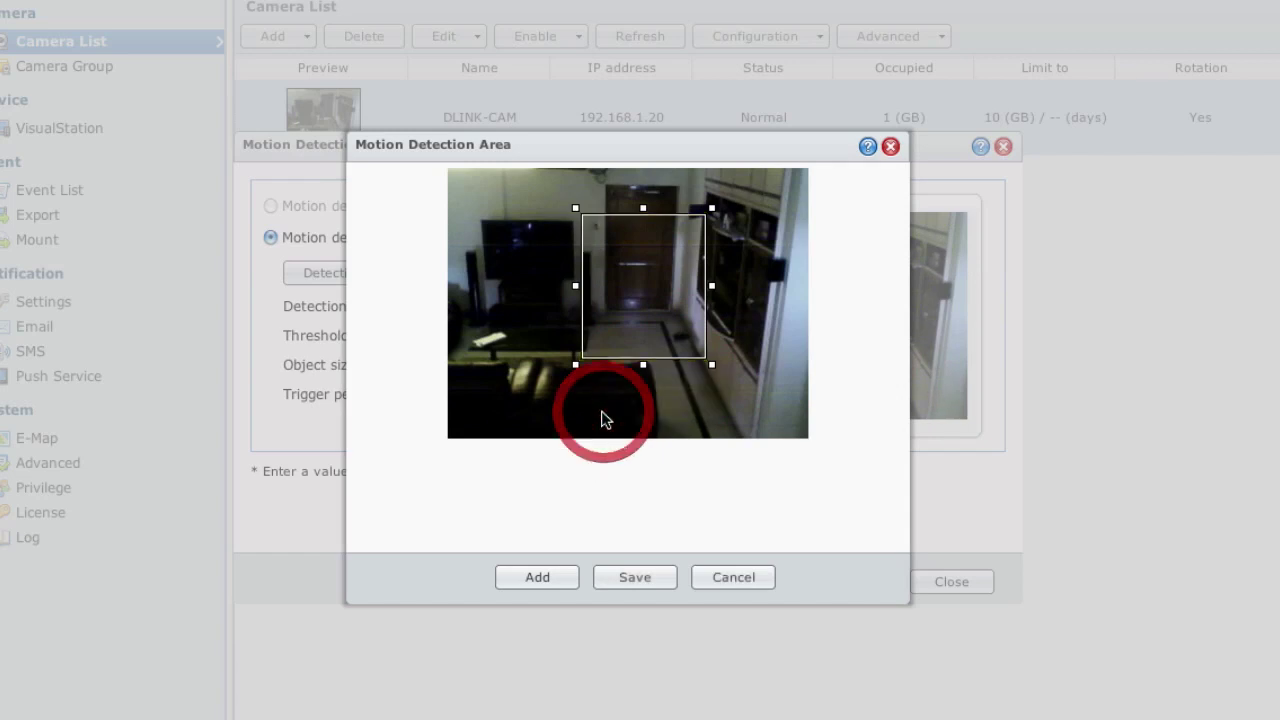
{"action": "left_click", "coordinate": [647, 579]}
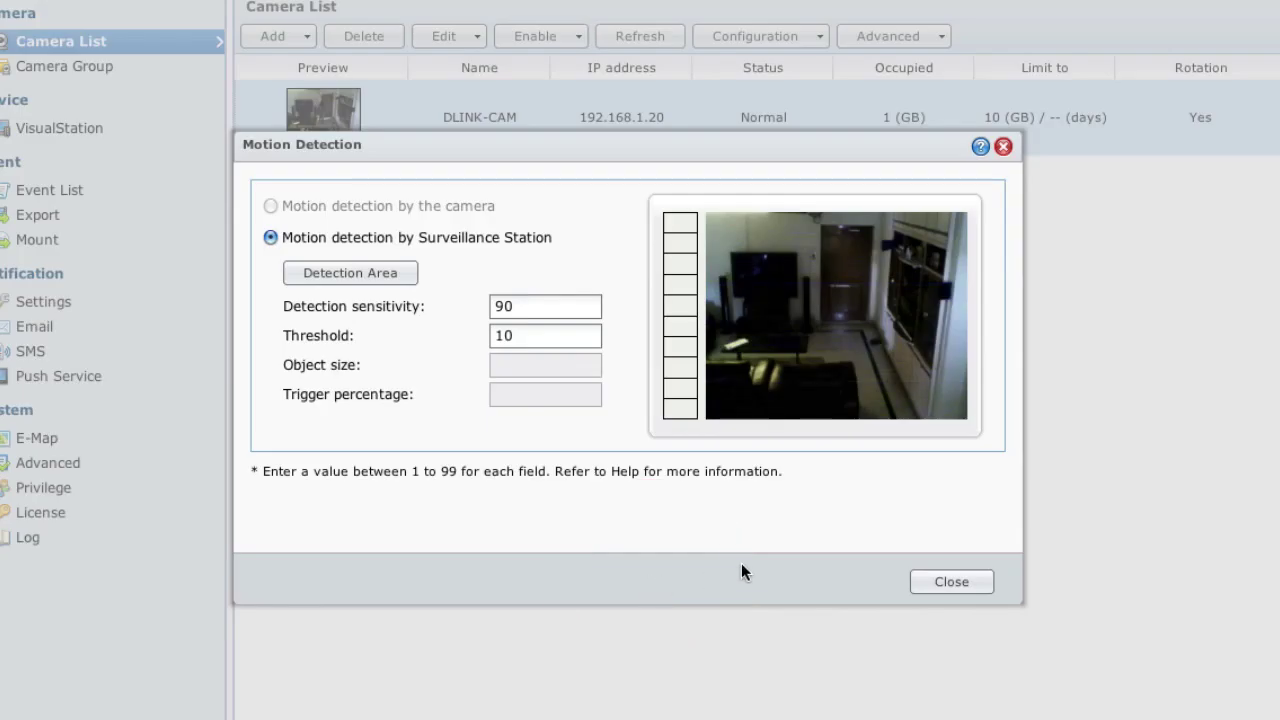
{"action": "left_click", "coordinate": [958, 583]}
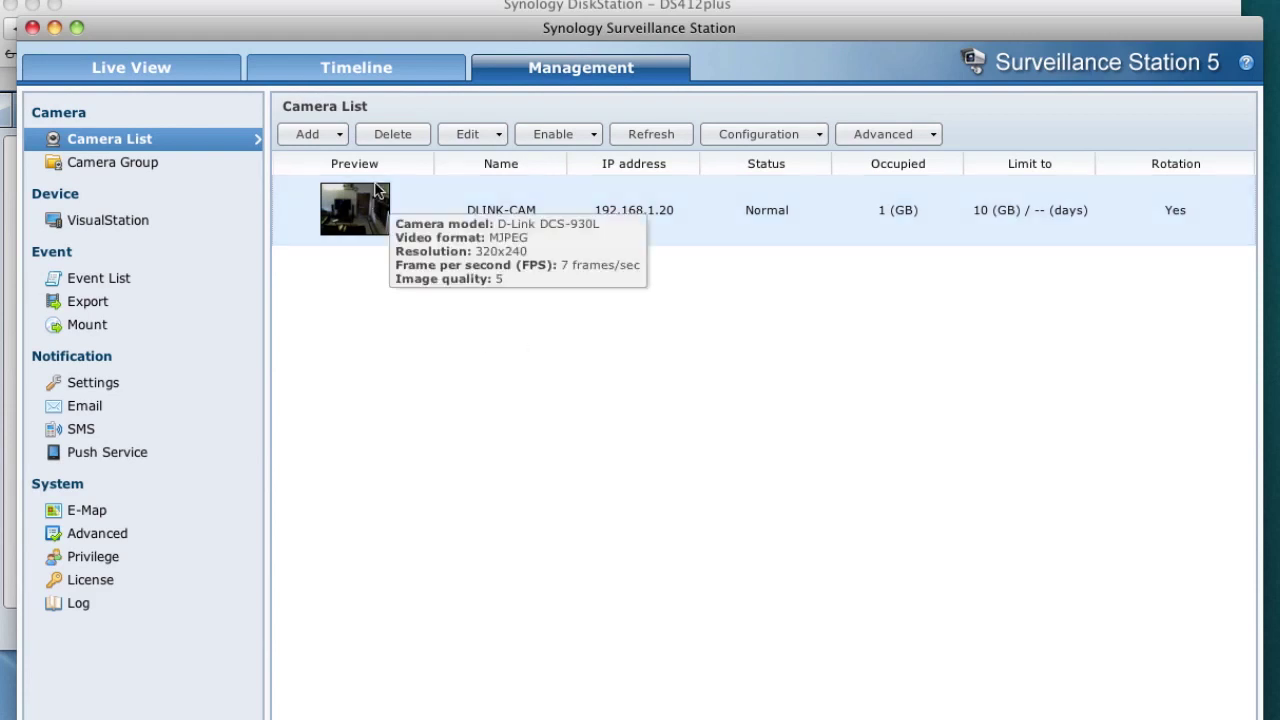
Play DLINK-CAM's May 3, 2012 recording in the timeline's enlarged view, move to the motion events at about 11:22, and pause
{"action": "left_click", "coordinate": [397, 68]}
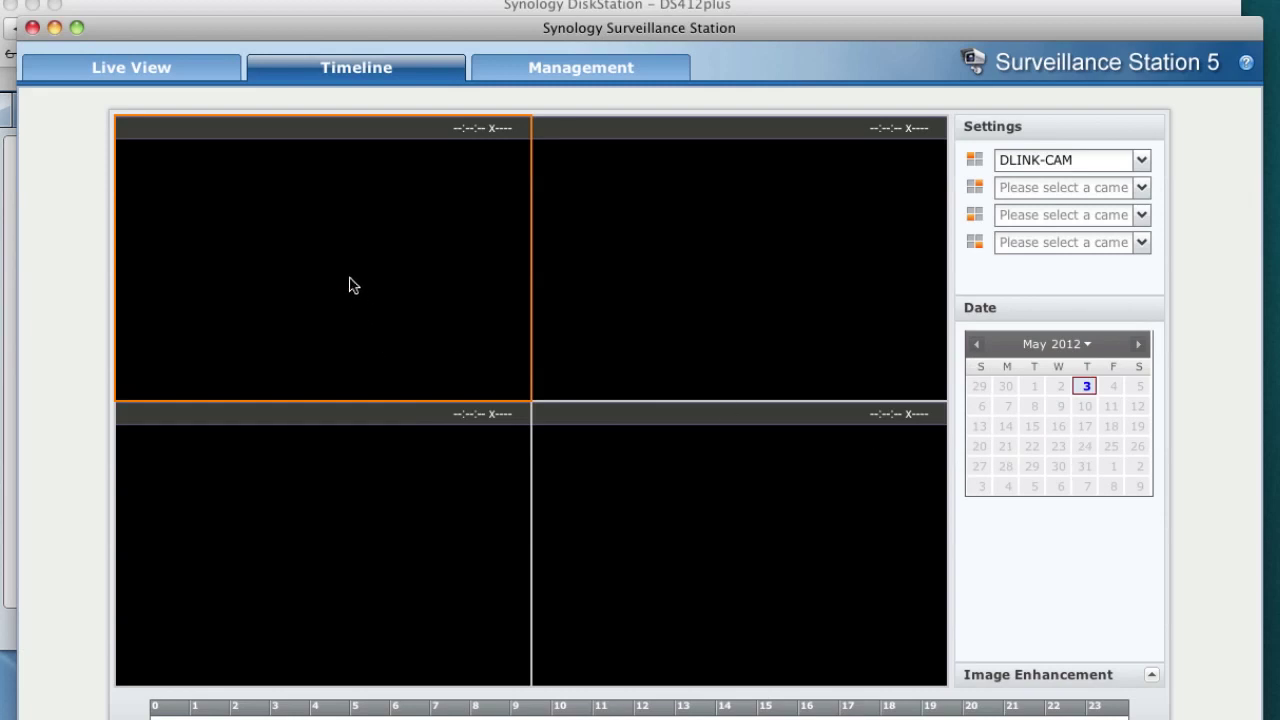
{"action": "double_click", "coordinate": [349, 282]}
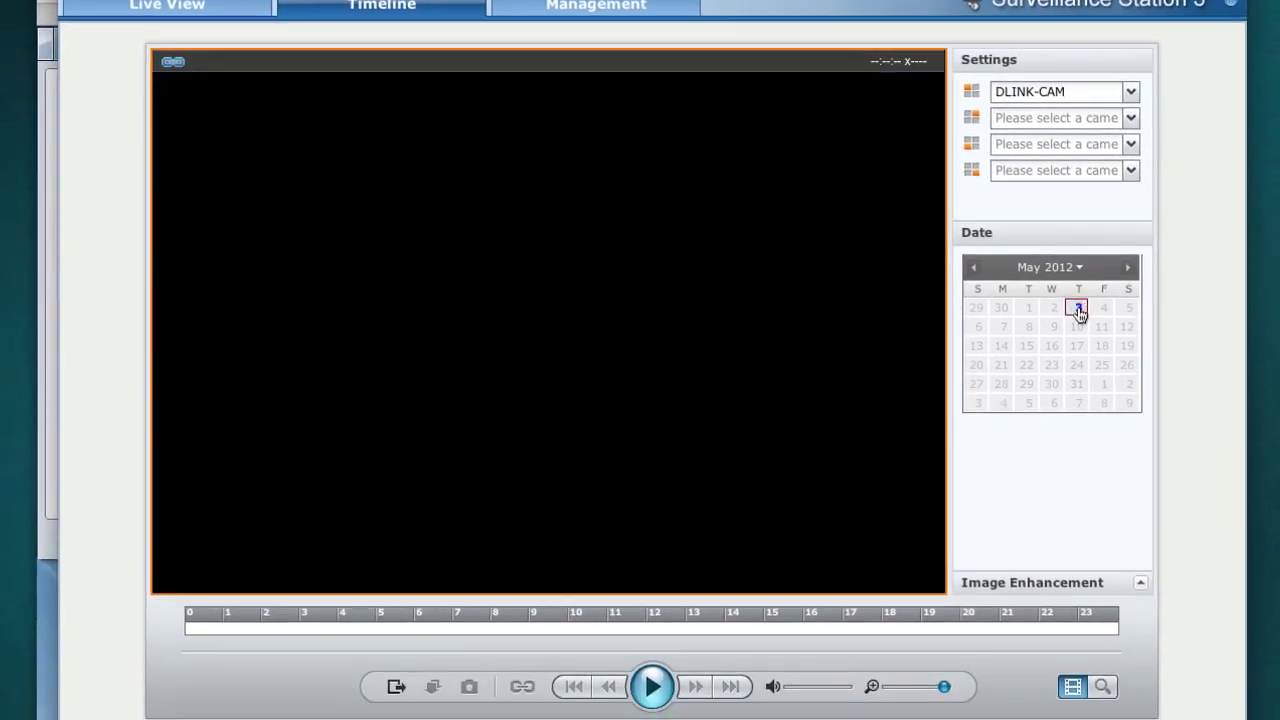
{"action": "left_click", "coordinate": [1087, 392]}
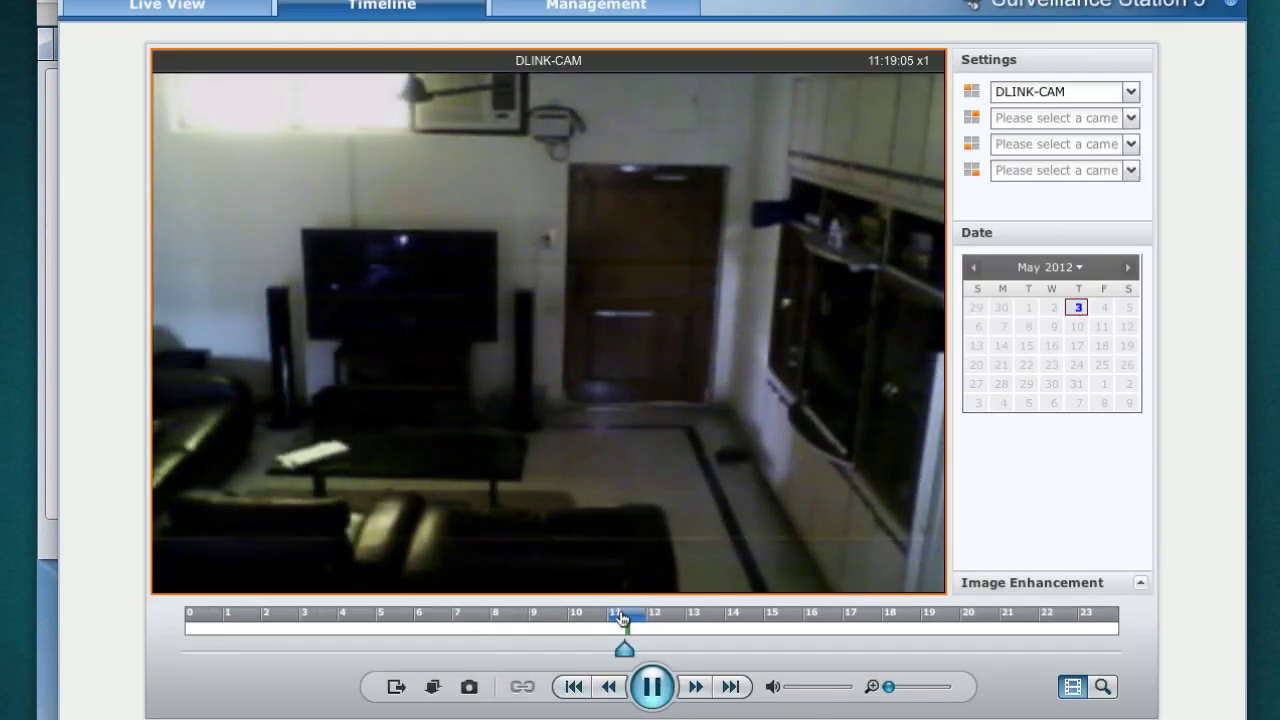
{"action": "left_click", "coordinate": [621, 619]}
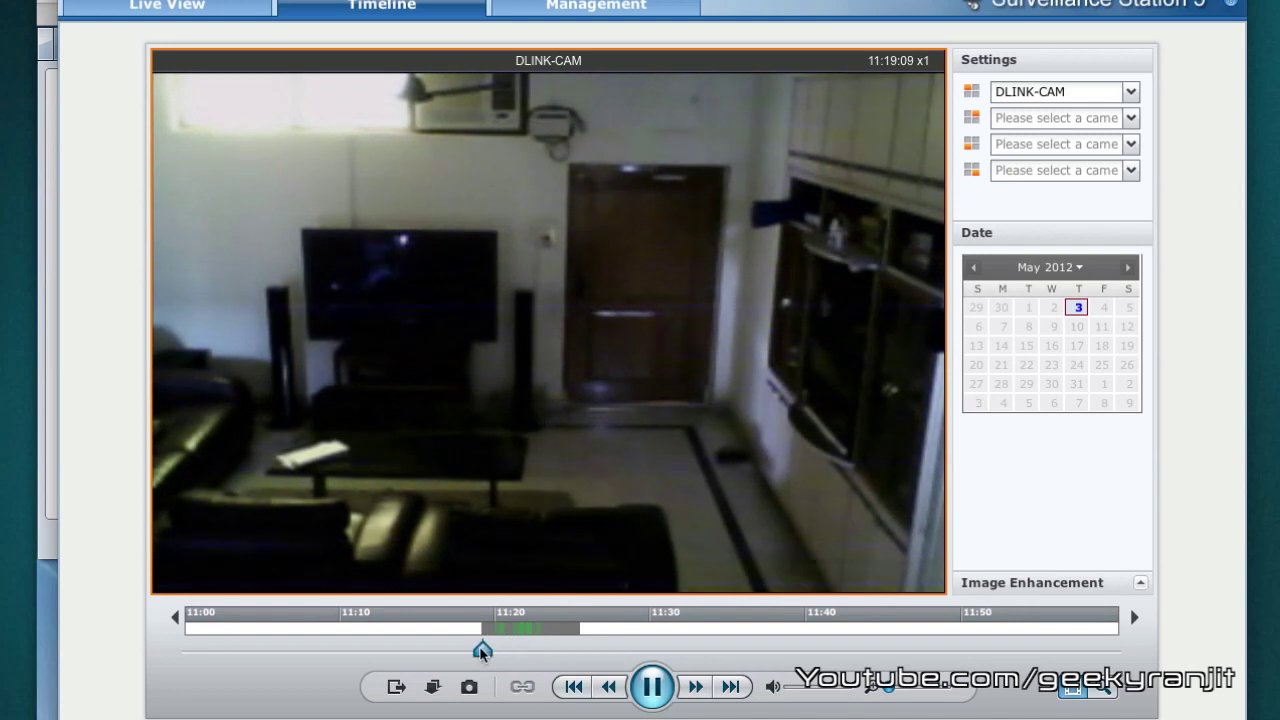
{"action": "left_click_drag", "start_coordinate": [482, 651], "coordinate": [533, 643]}
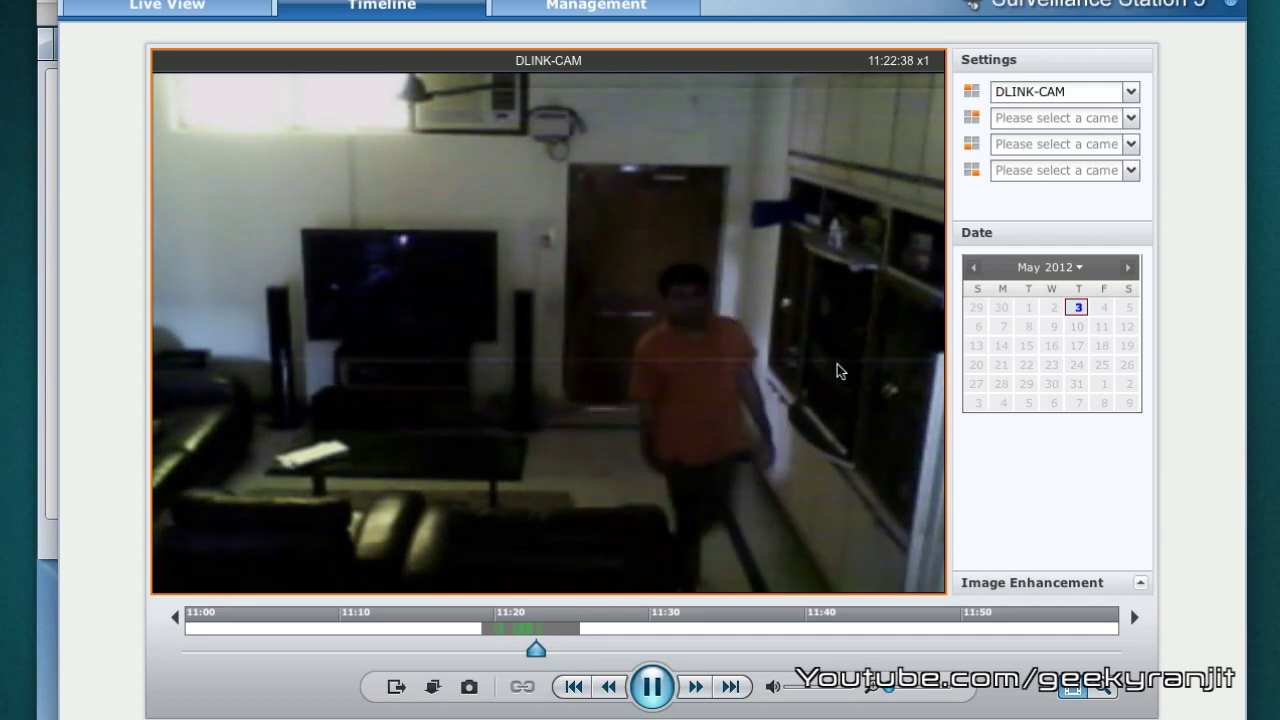
{"action": "left_click", "coordinate": [666, 689]}
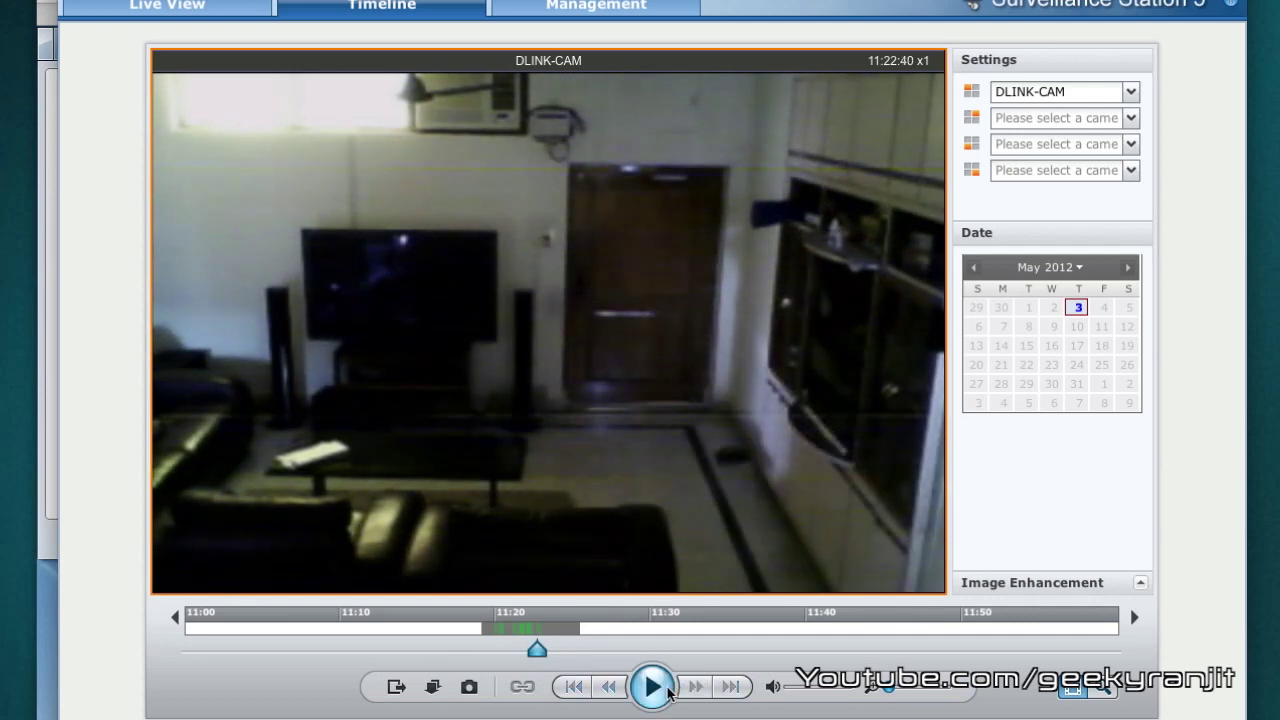
Return to the camera list and close the Surveillance Station window
{"action": "left_click", "coordinate": [576, 6]}
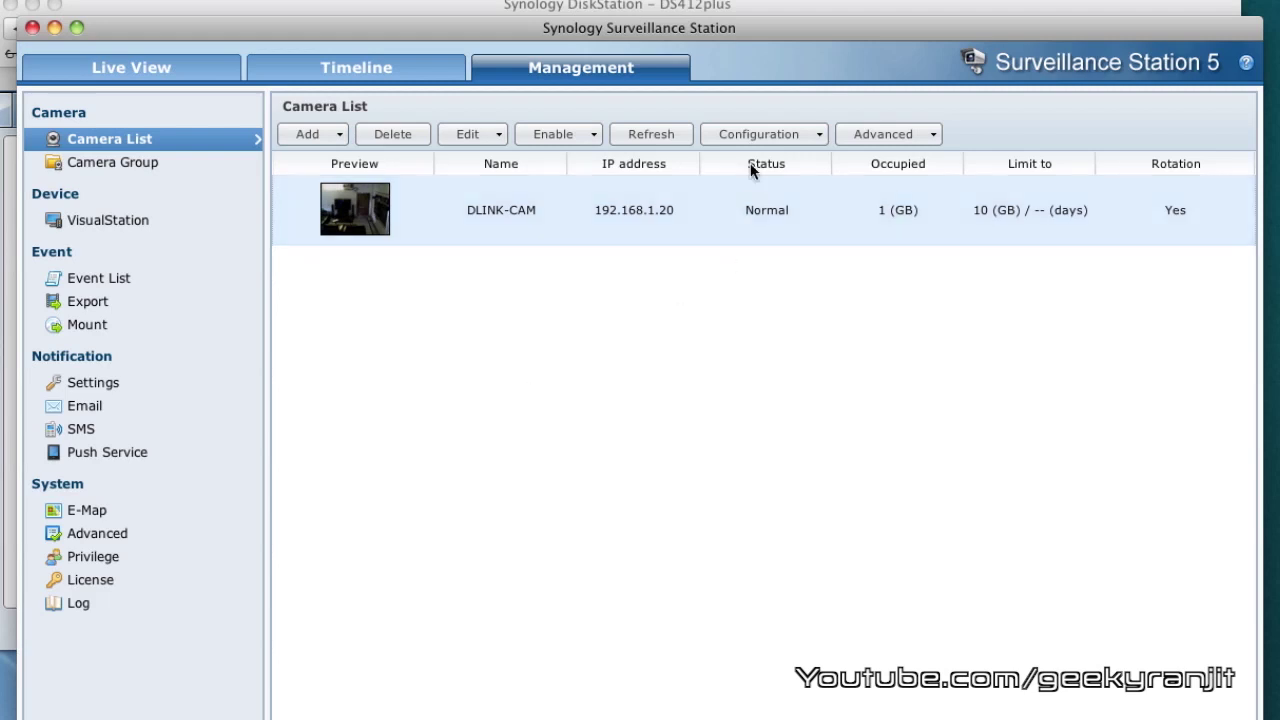
{"action": "left_click_drag", "start_coordinate": [578, 28], "coordinate": [567, 22]}
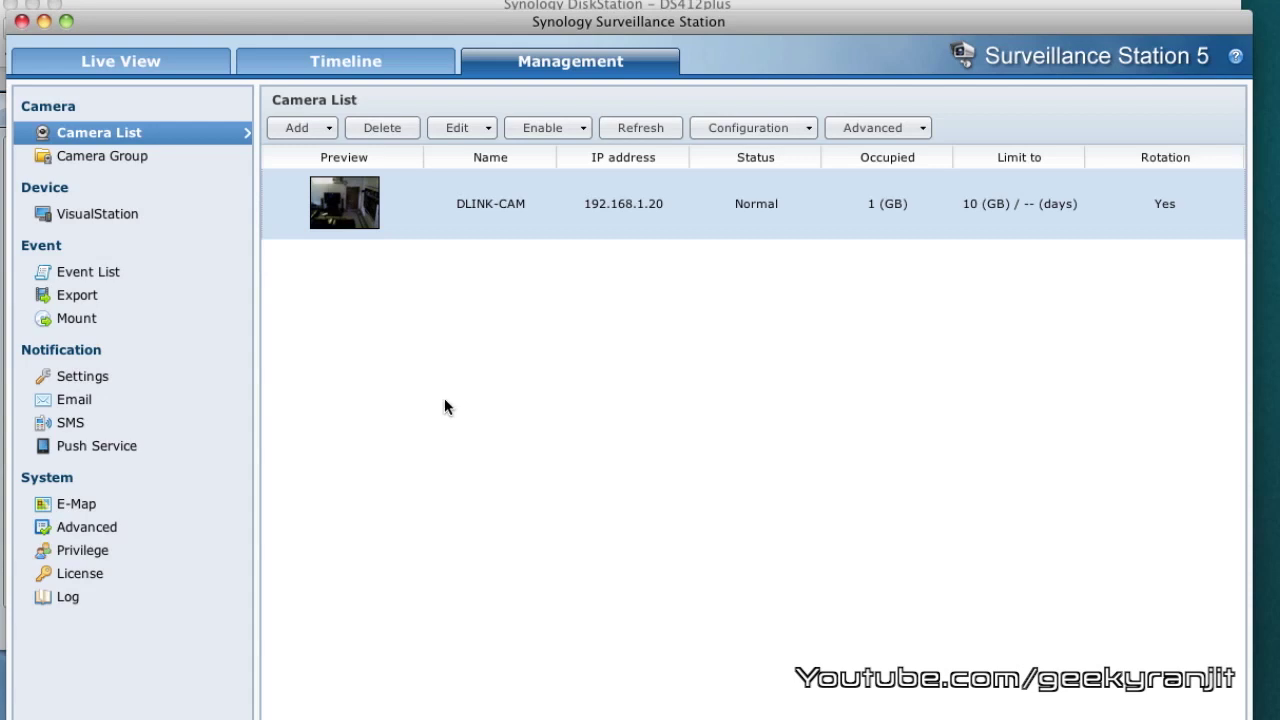
{"action": "left_click", "coordinate": [21, 21]}
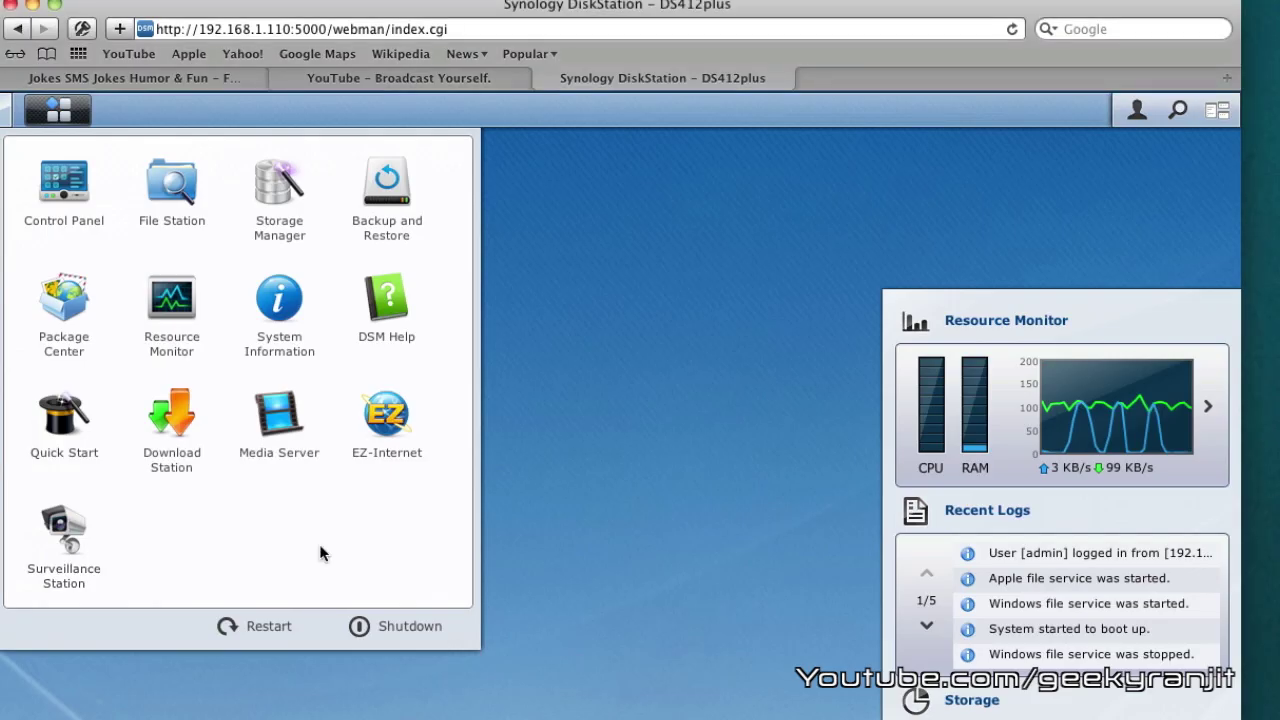